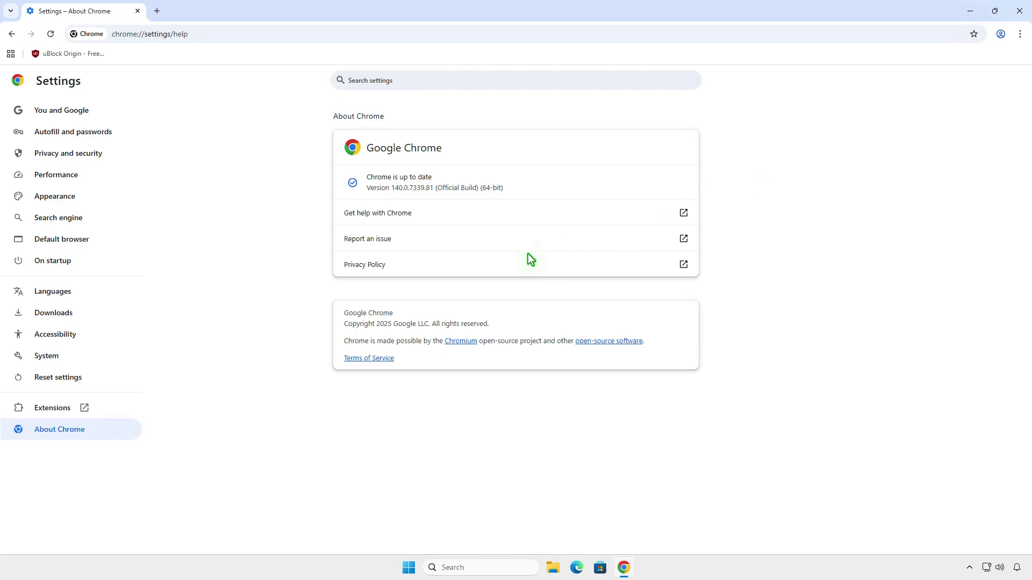
Step: Open the extensions page, and load chrome://flags in a new tab
click(72, 409)
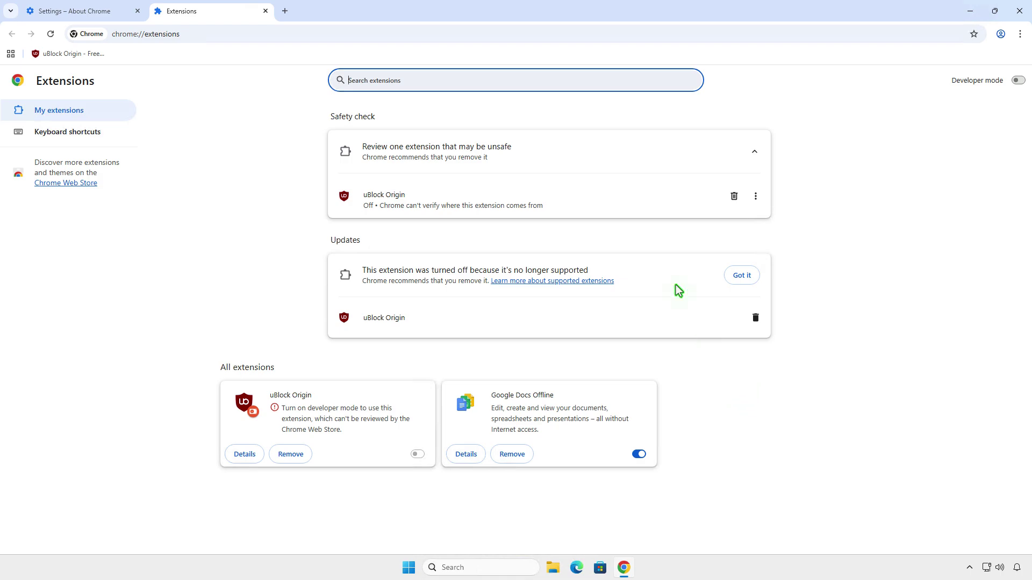
click(284, 10)
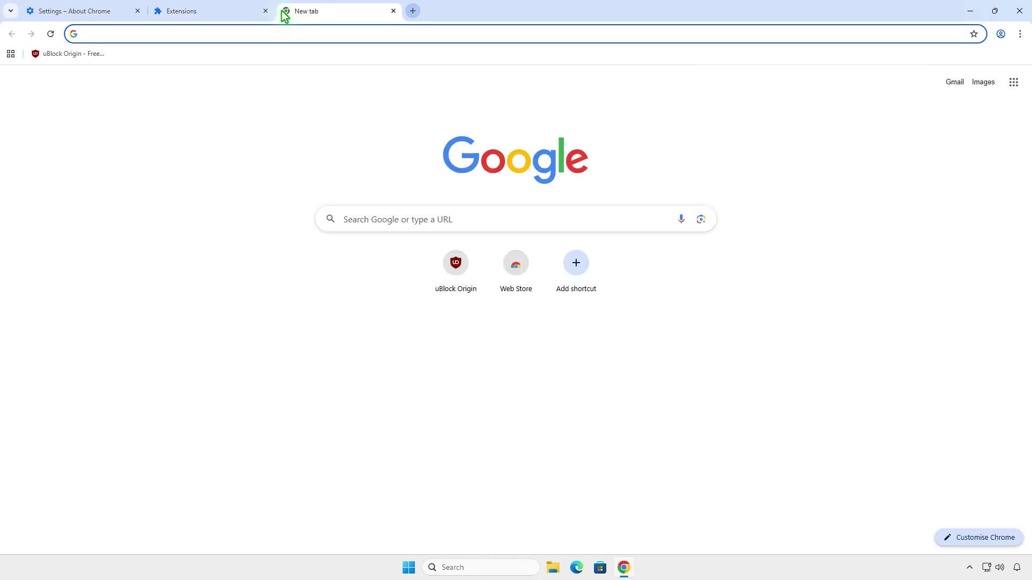
text(chrome://flags)
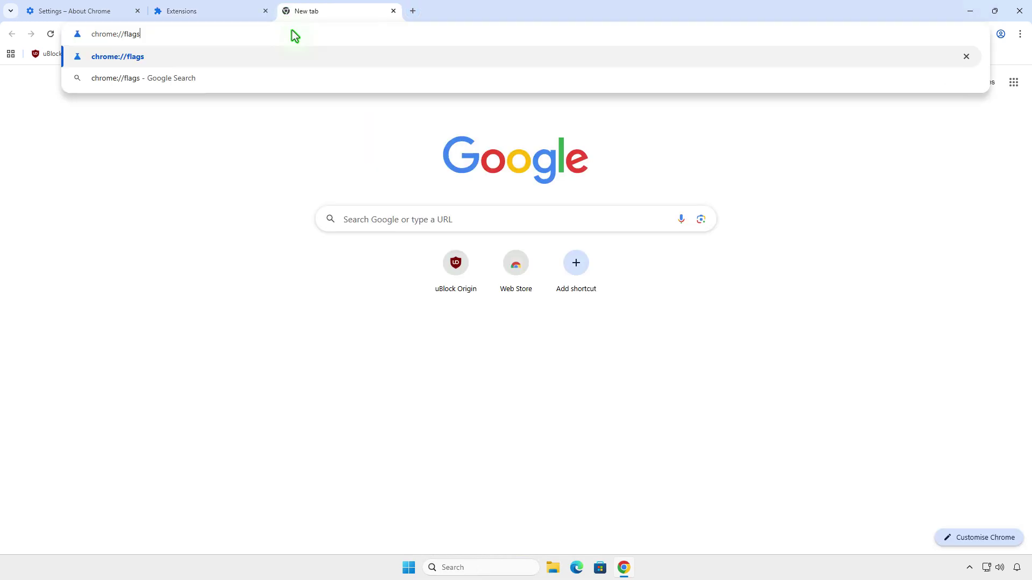
click(319, 56)
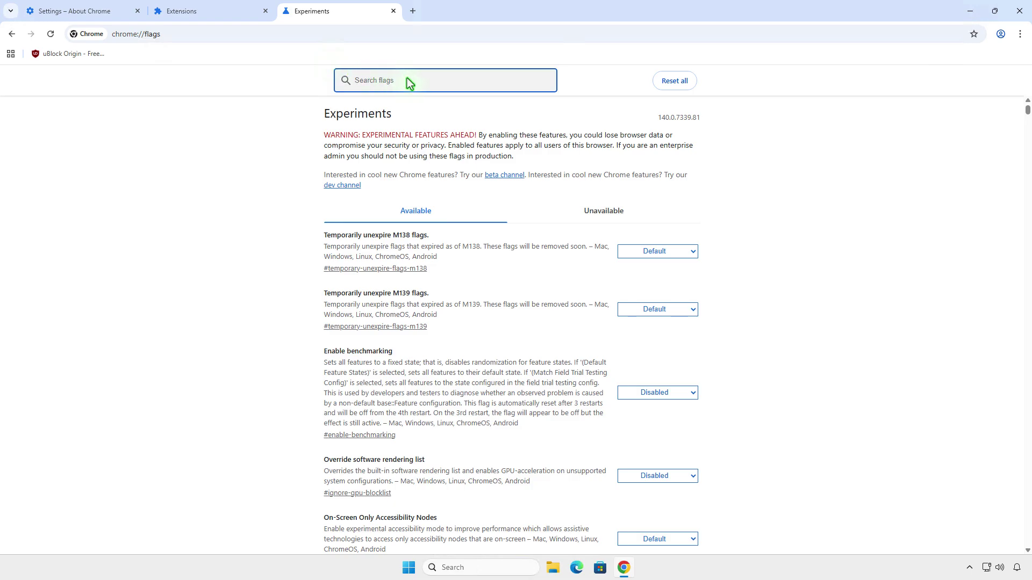
Step: Find the flags matching "m1", set Temporarily unexpire M138 and M139 flags to Enabled, and relaunch the browser
text(m1)
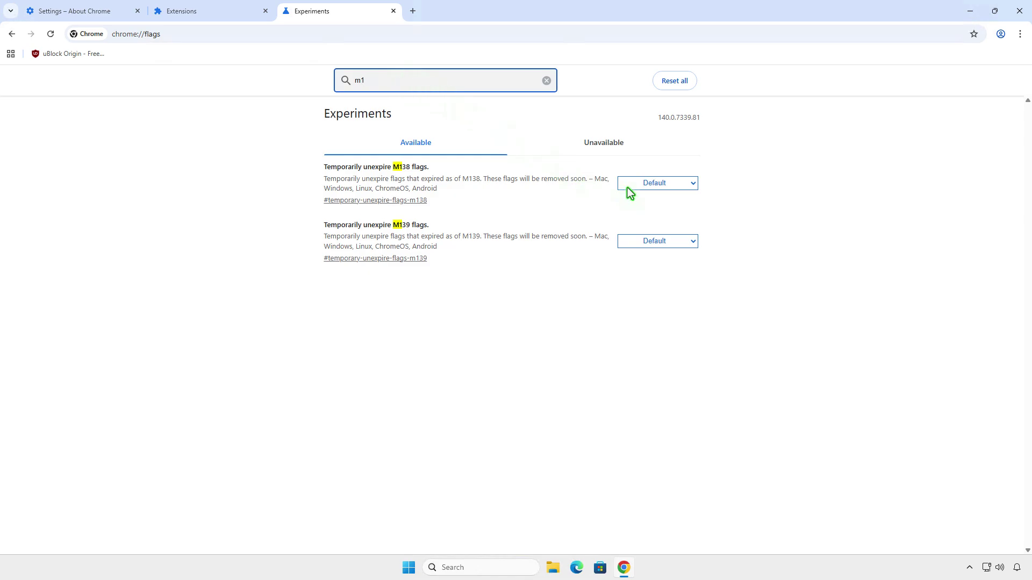
click(653, 185)
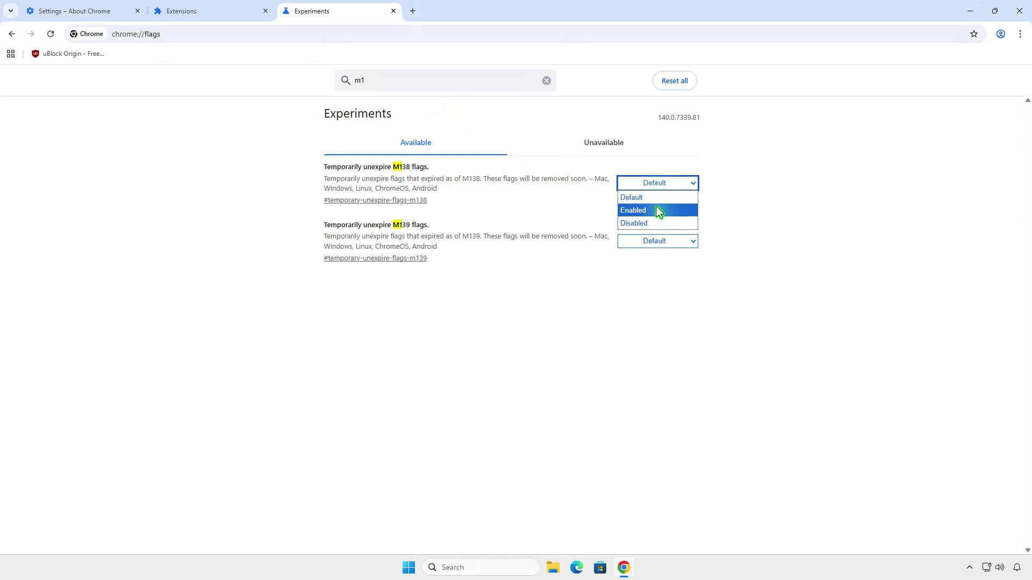
click(657, 208)
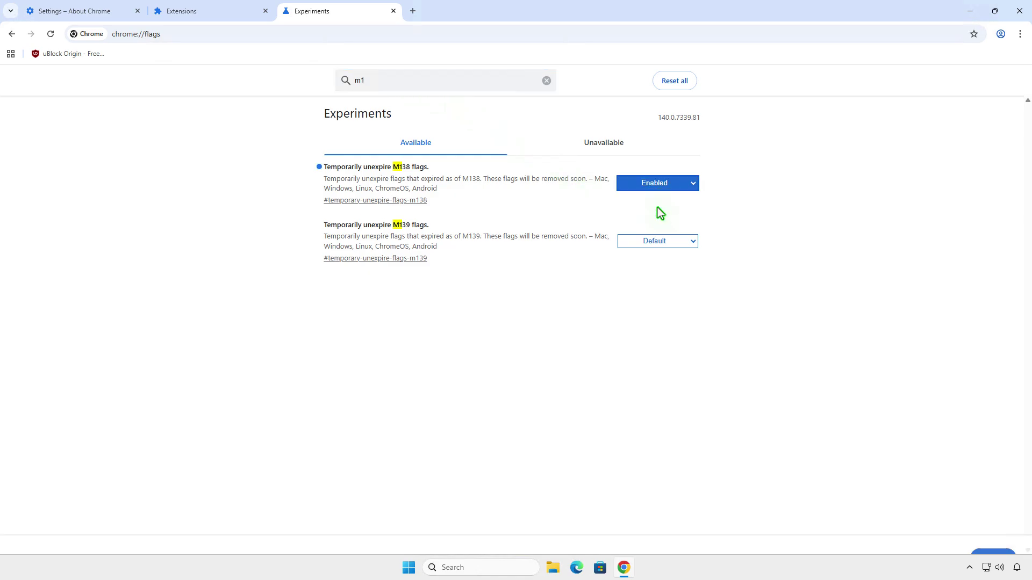
click(665, 242)
click(675, 269)
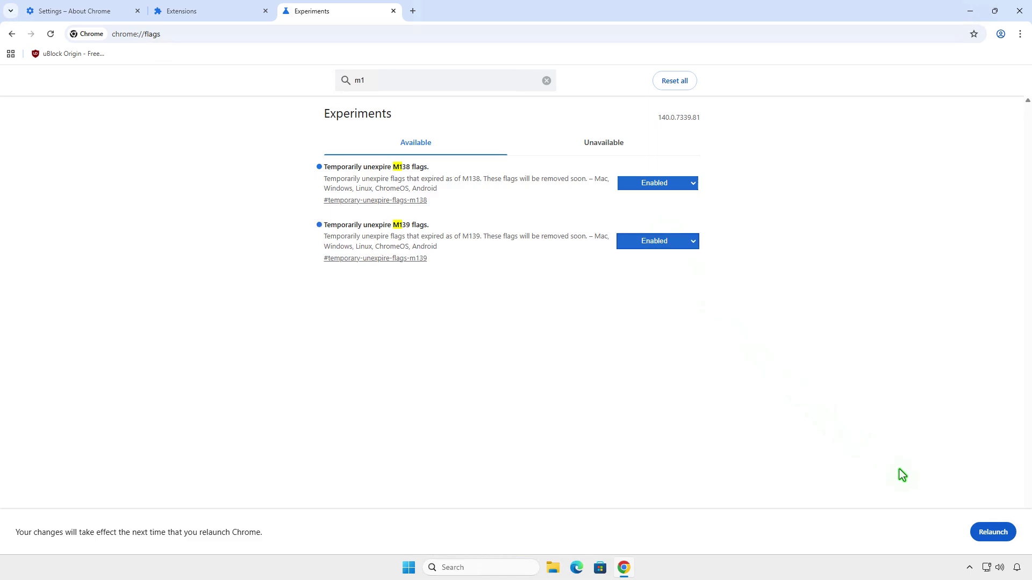
click(989, 535)
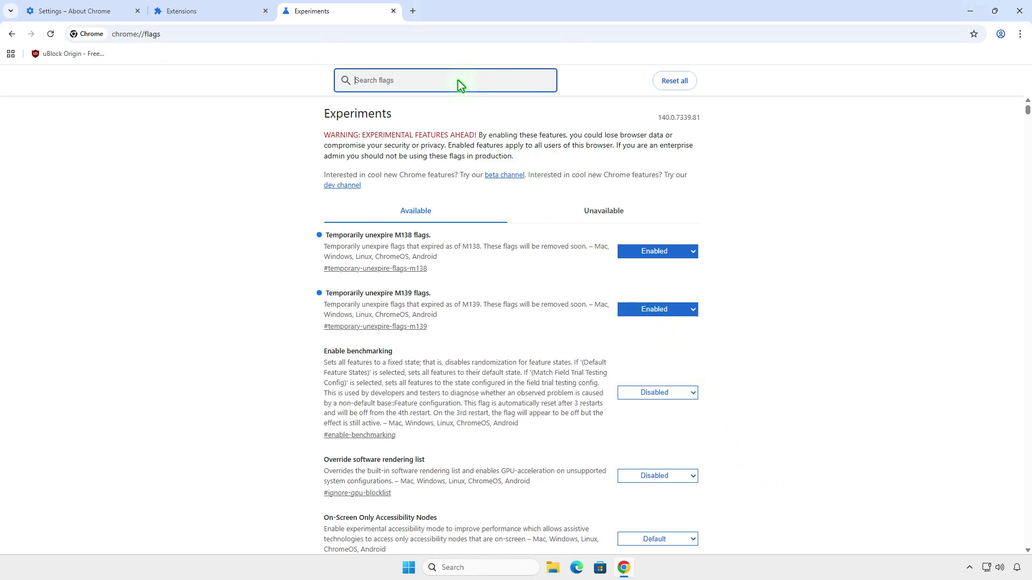
Step: Find the "mv2" flag, set Allow legacy extension manifest versions to Enabled, and relaunch the browser
text(mv2)
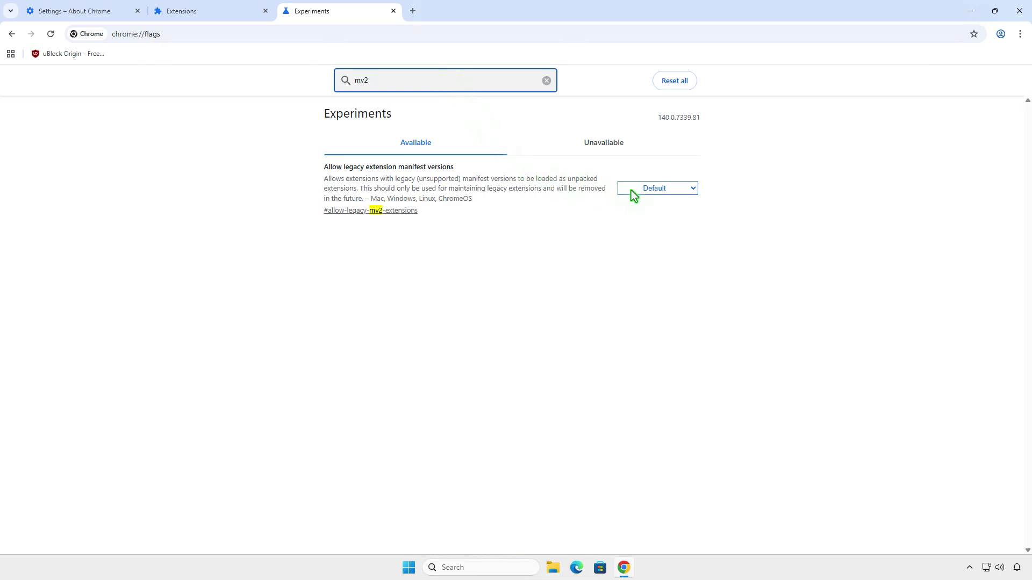
click(648, 192)
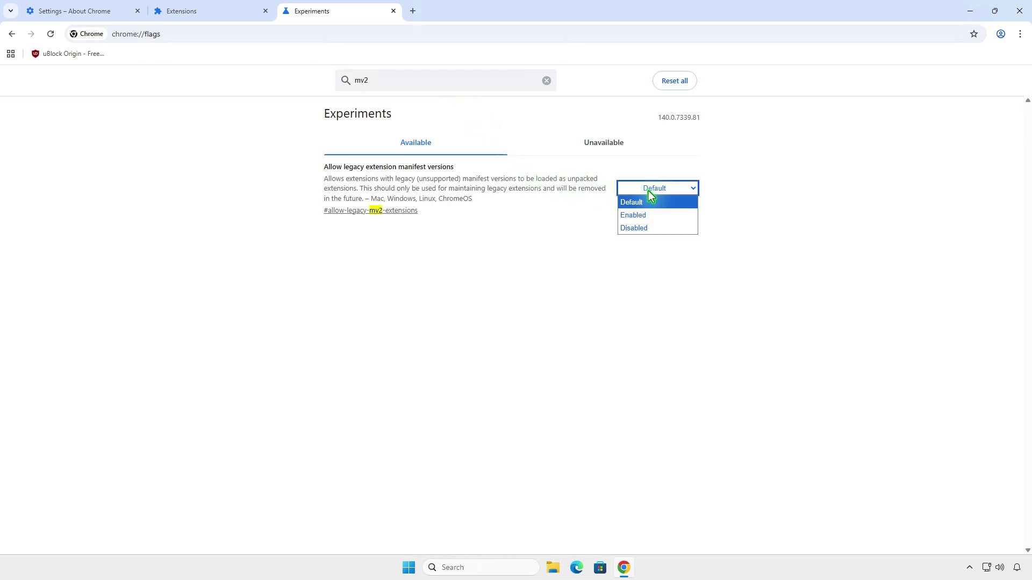
click(662, 215)
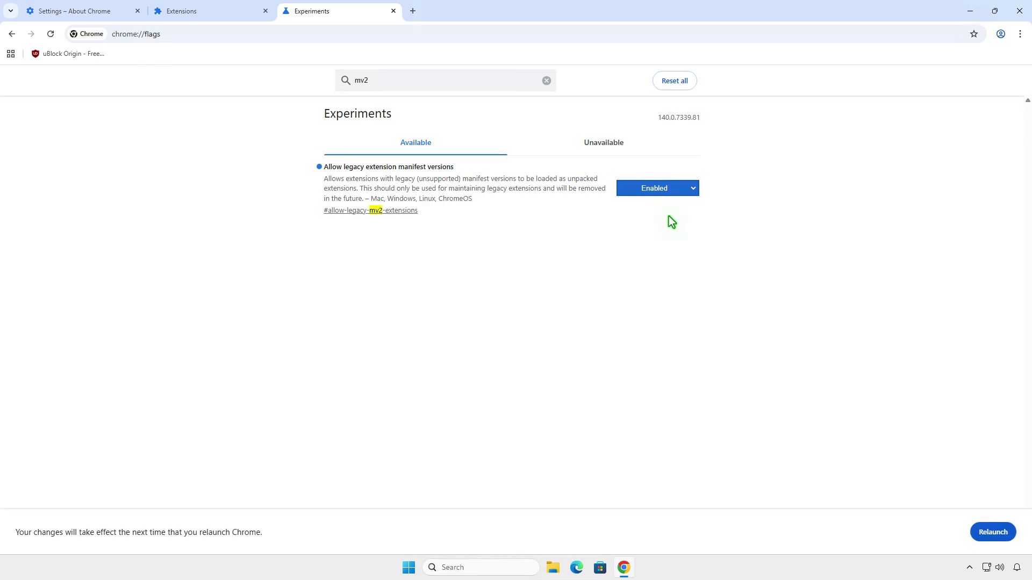
click(987, 532)
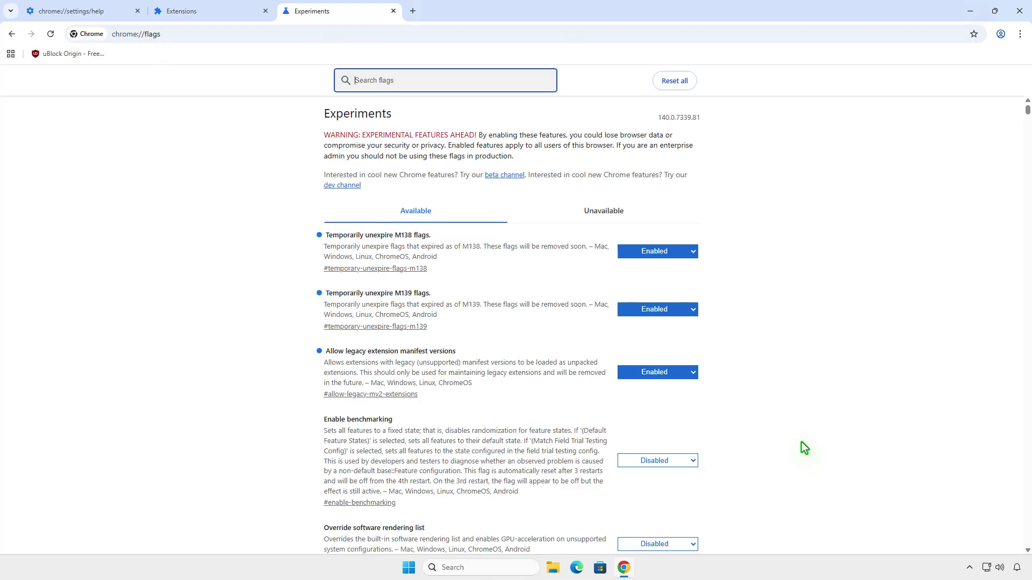
Step: Return to the extensions page and check uBlock Origin's popup and the list of active extensions
click(210, 11)
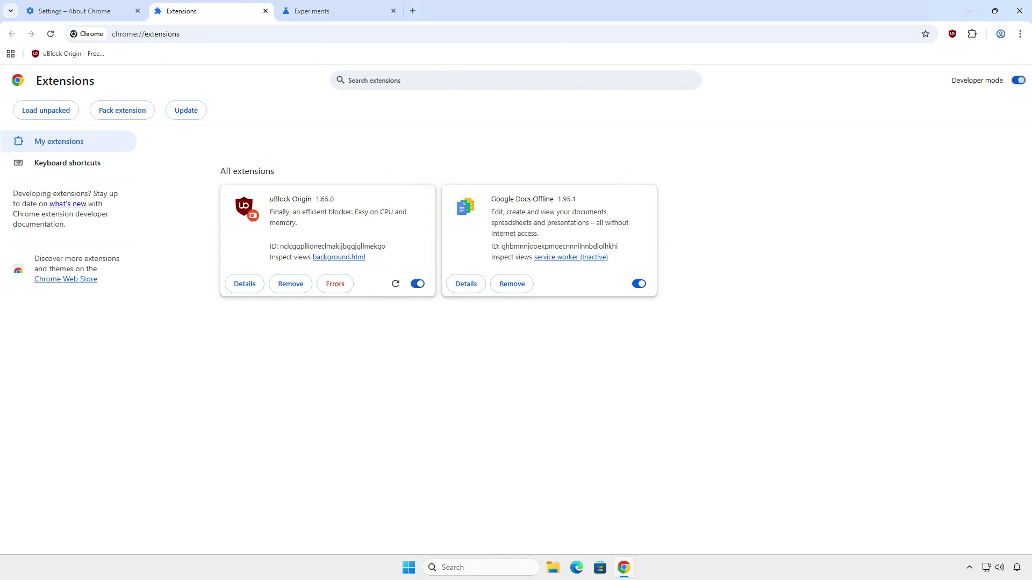
click(946, 38)
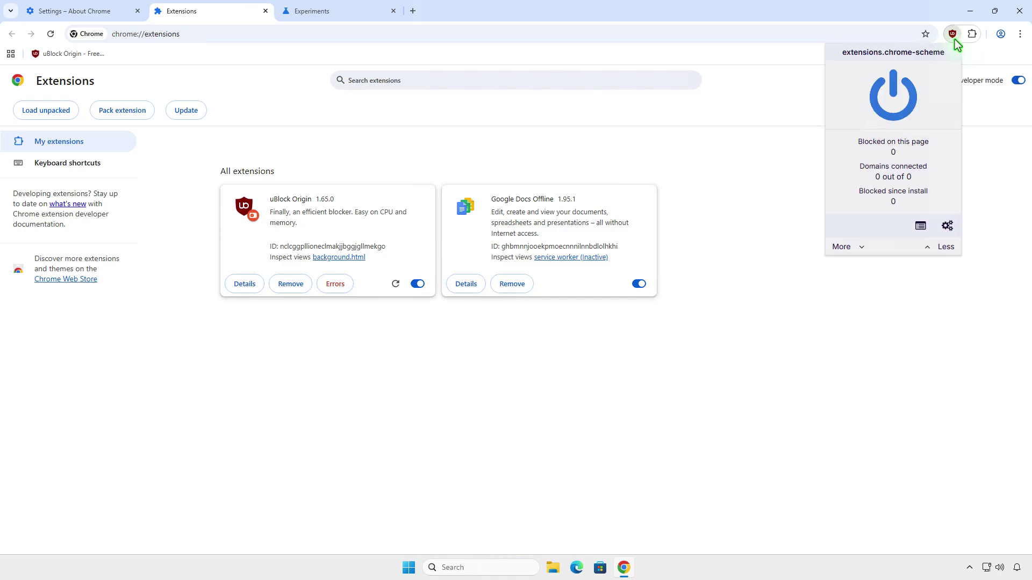
click(972, 35)
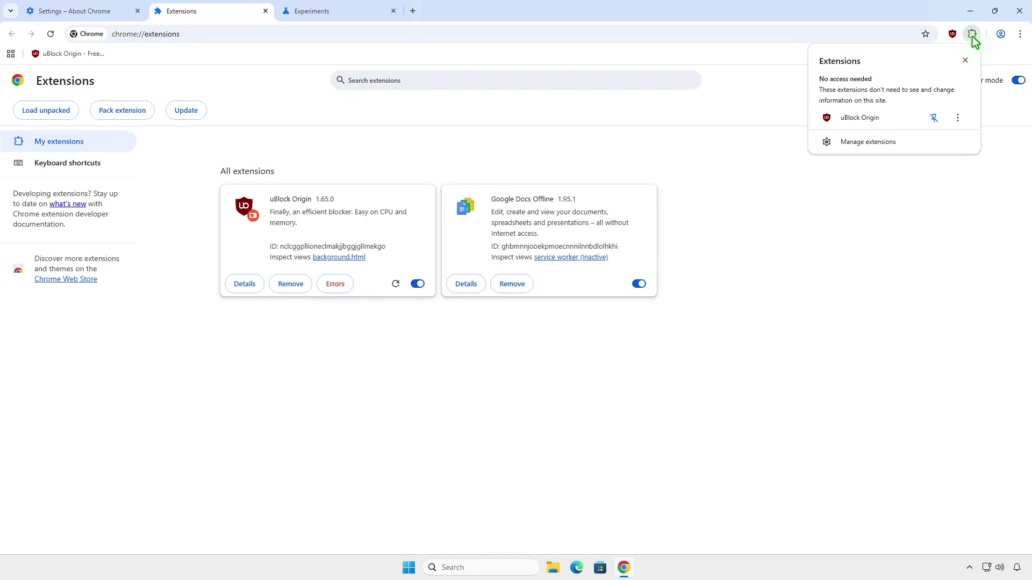
Step: Close and reopen Chrome, and check the installed extensions on the extension management page
click(1018, 12)
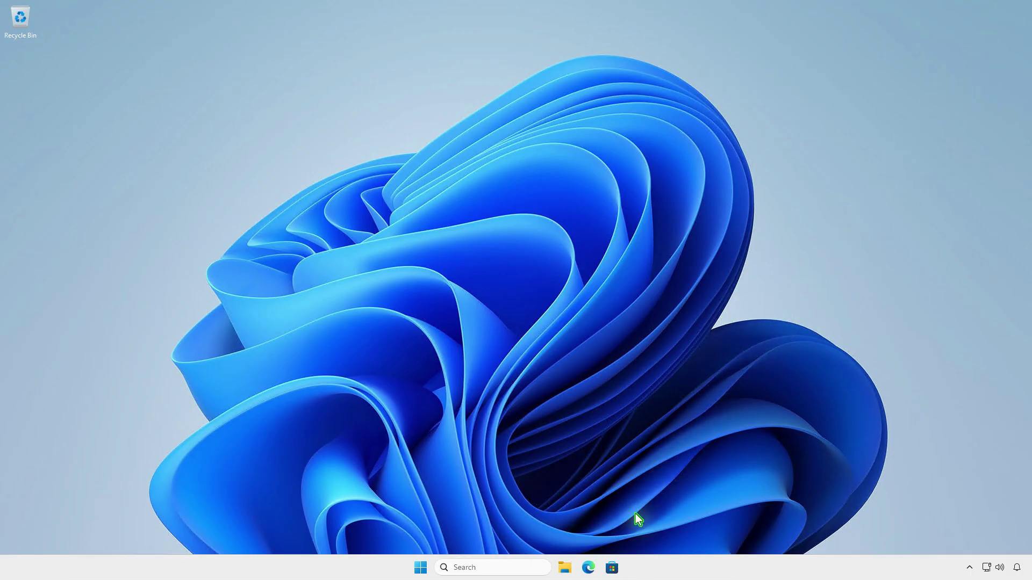
click(420, 567)
click(553, 301)
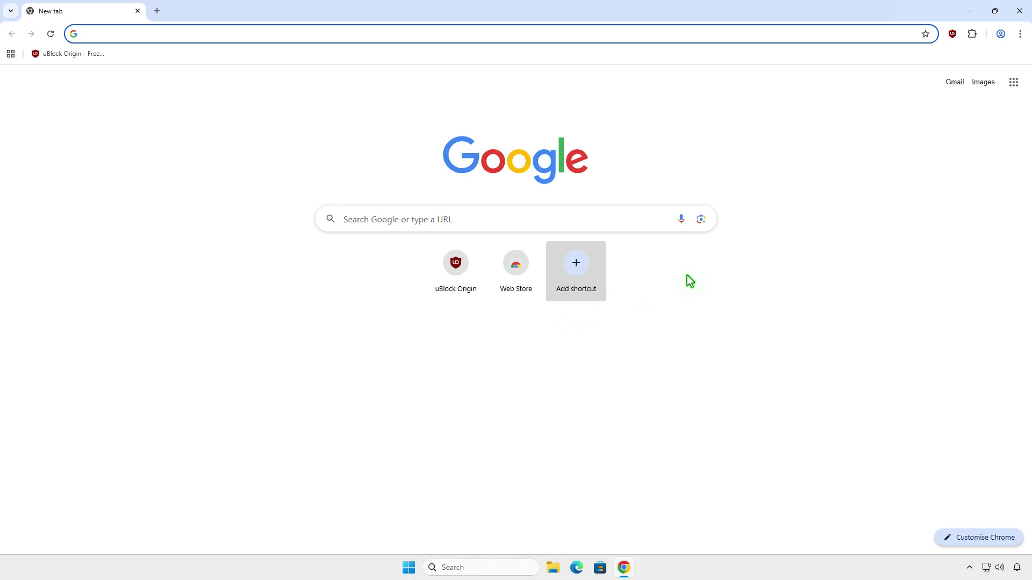
click(971, 35)
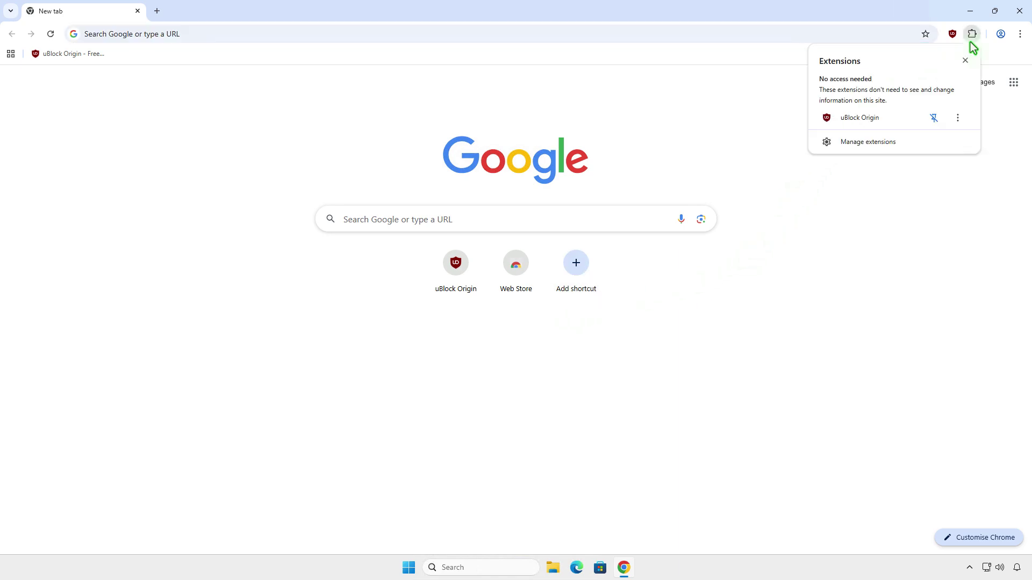
click(891, 142)
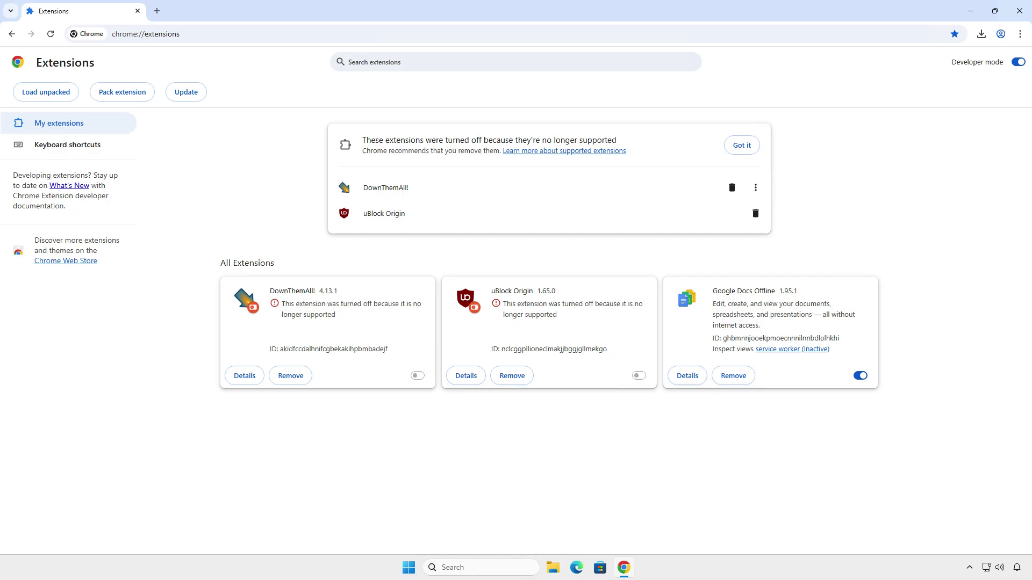
Step: Close the browser, search Windows for "chrome", and open the file location of the Google Chrome app
click(1019, 16)
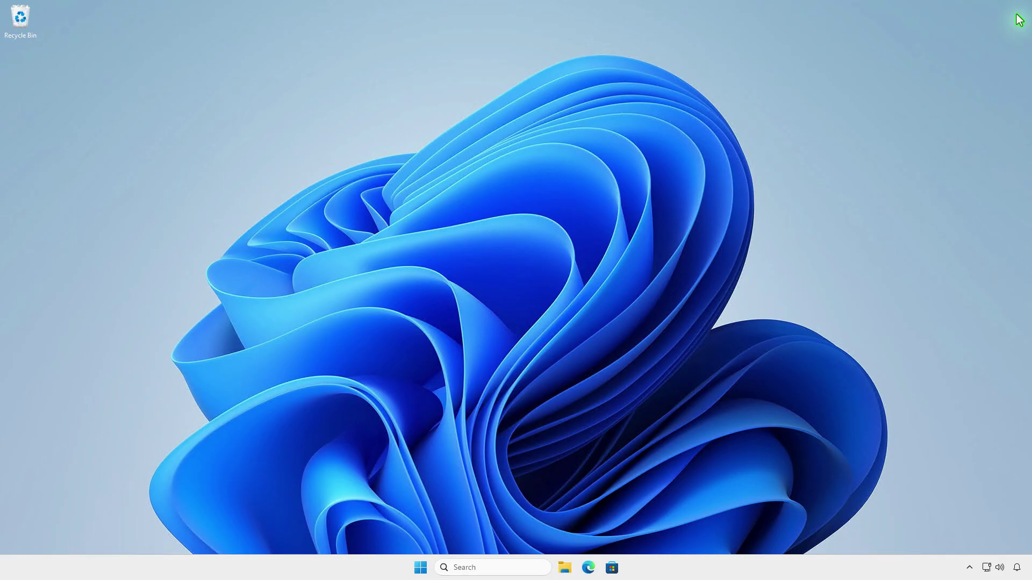
click(491, 569)
text(chrome)
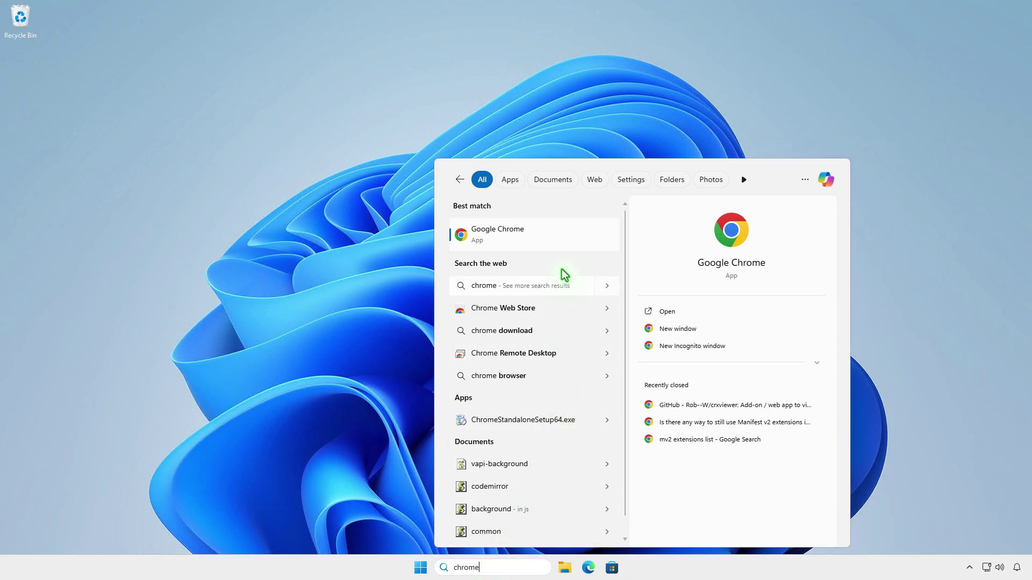
right_click(549, 237)
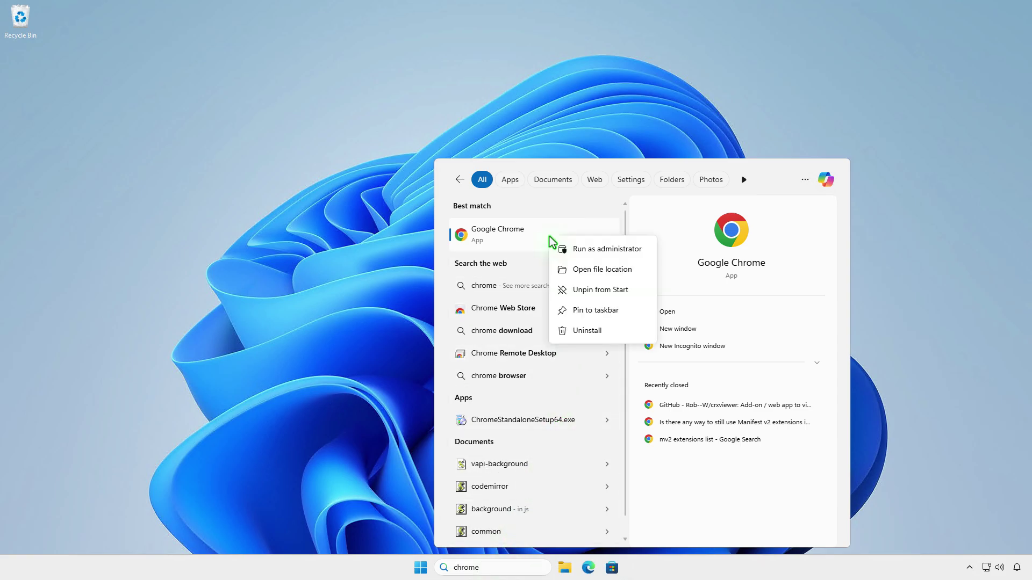
click(631, 270)
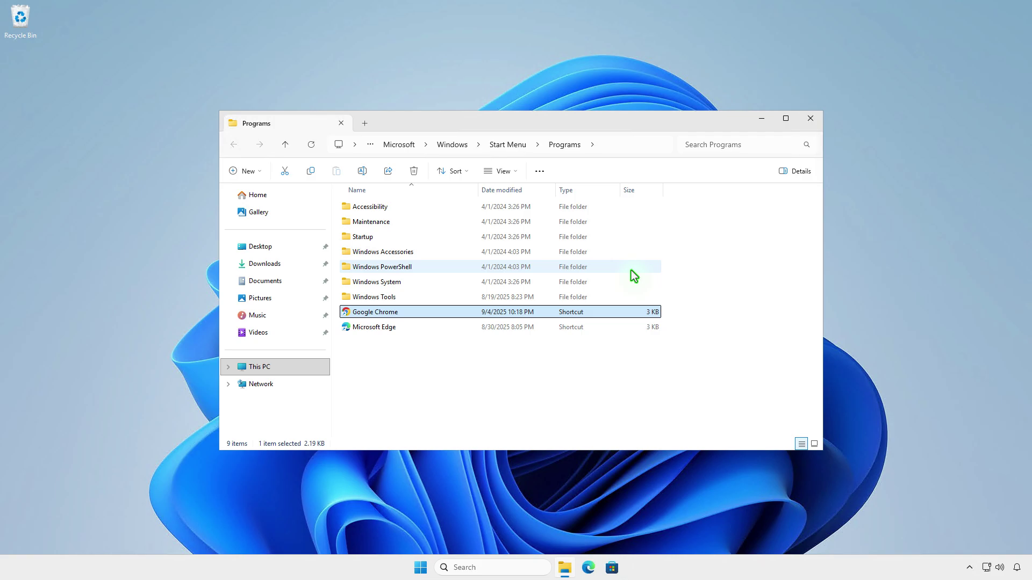
Step: Append --disable-features=ExtensionManifestV2Unsupported,ExtensionManifestV2Disabled to the Google Chrome shortcut's target, save it with administrator permission, and minimize the folder window
right_click(456, 311)
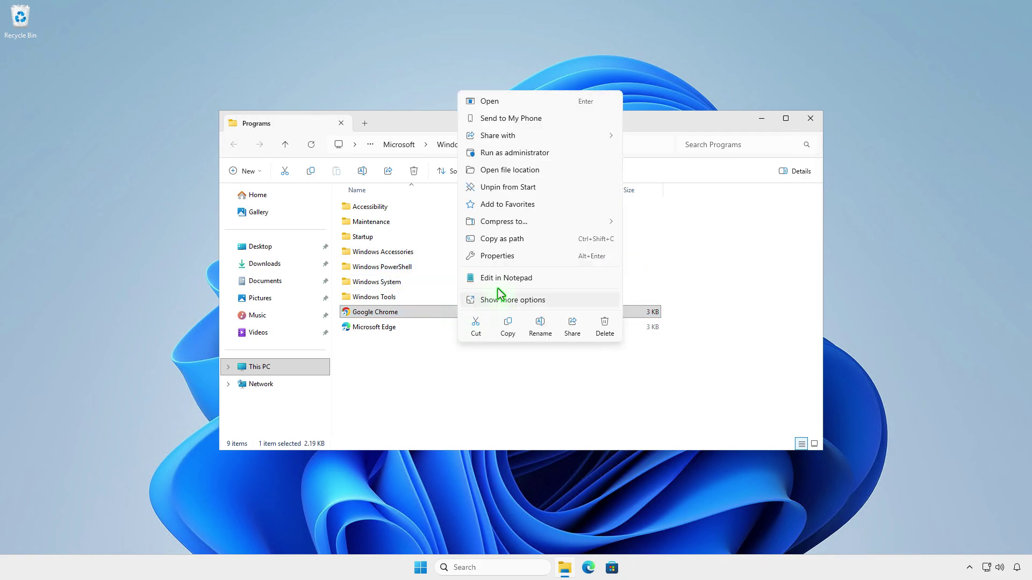
click(535, 258)
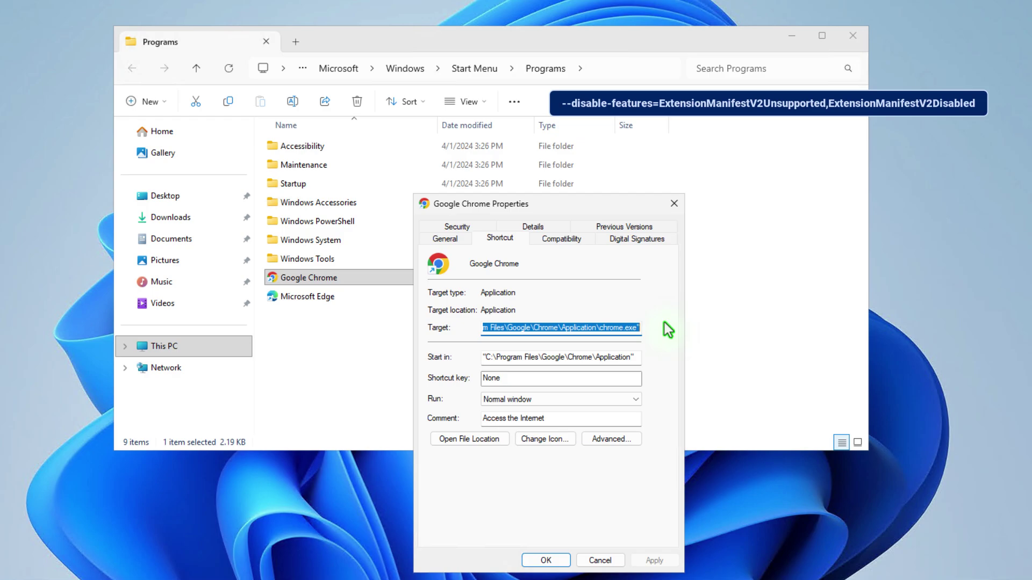
key(End)
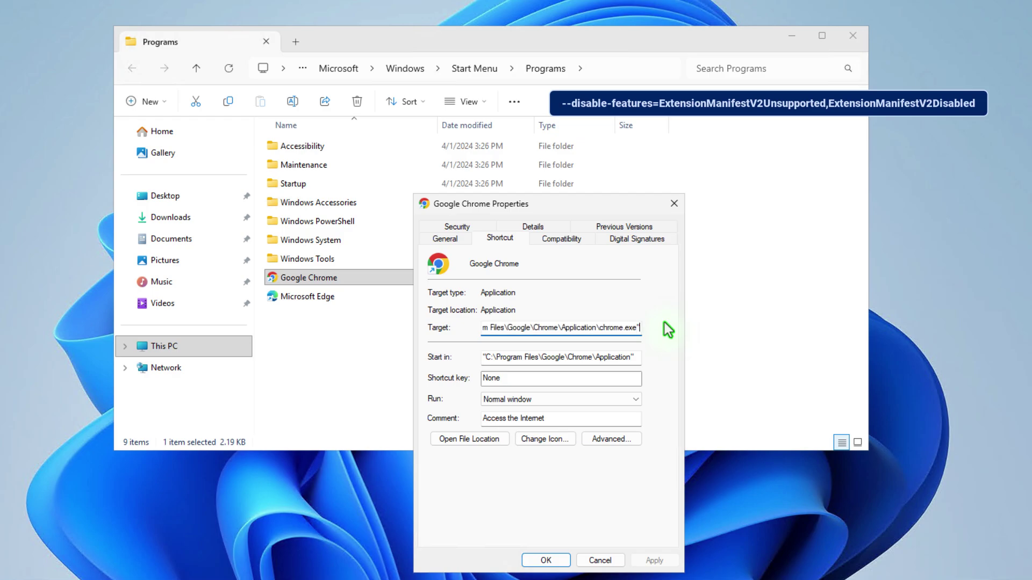
text(--disable-features=ExtensionManifestV2Unsupported,ExtensionManifestV2Disabled)
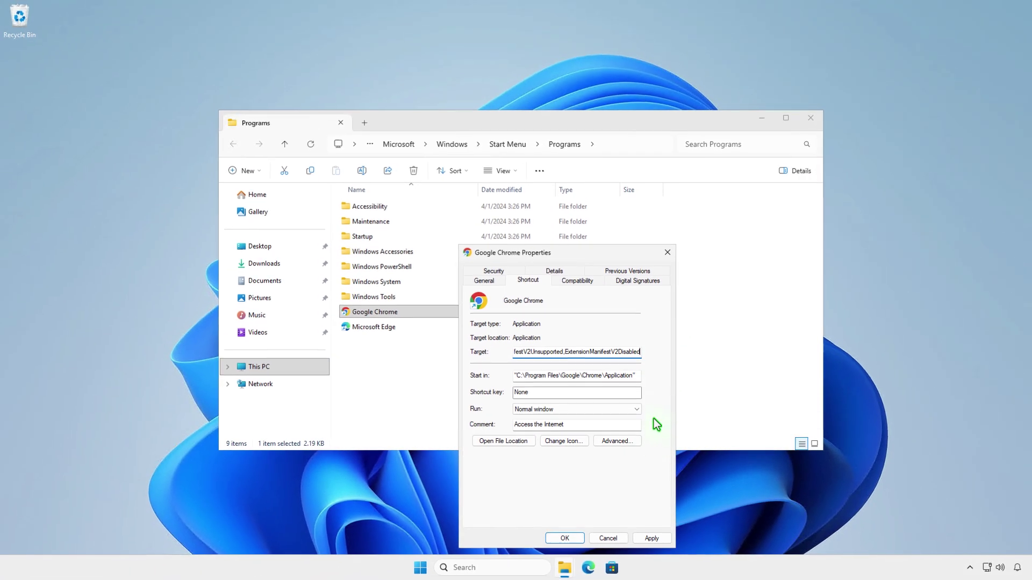
click(571, 539)
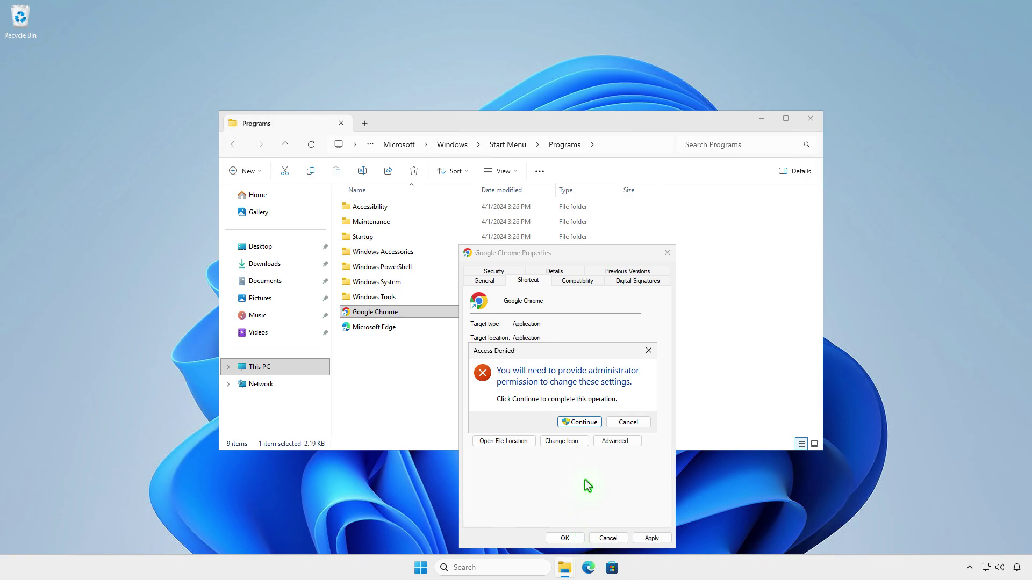
click(590, 422)
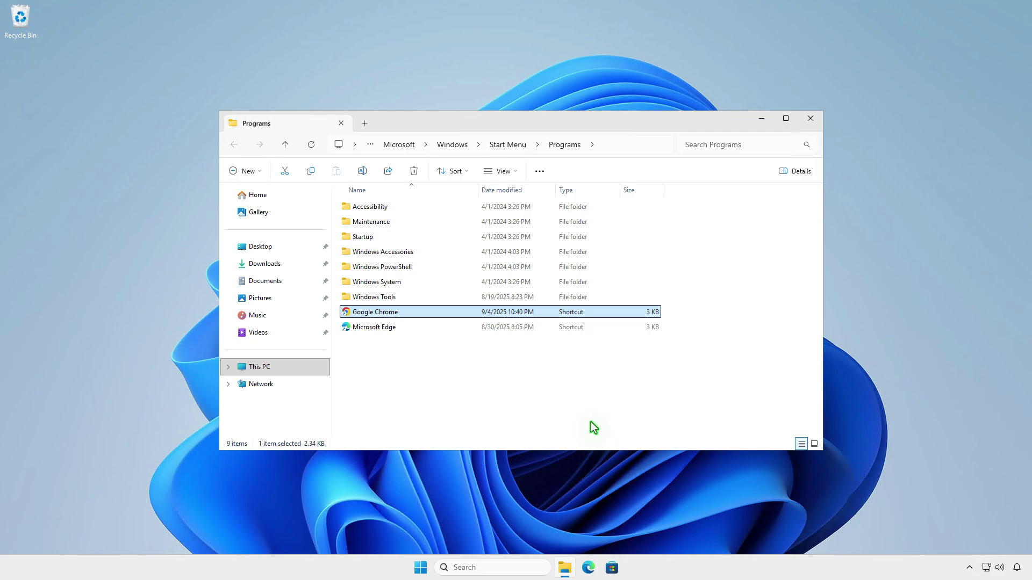
click(760, 119)
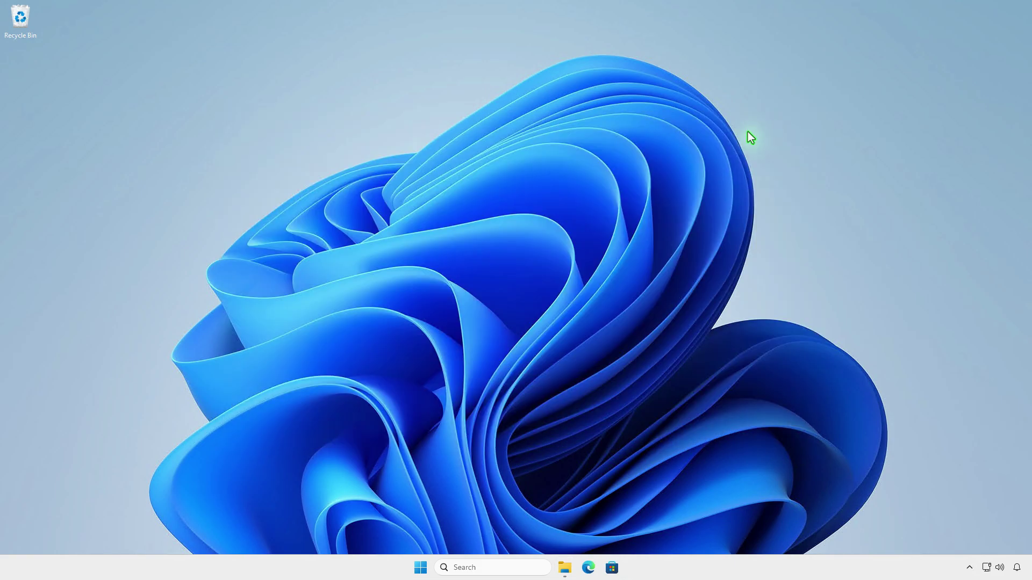
Step: Launch Google Chrome from its edited shortcut and check DownThemAll! and uBlock Origin on the extension management page
click(421, 568)
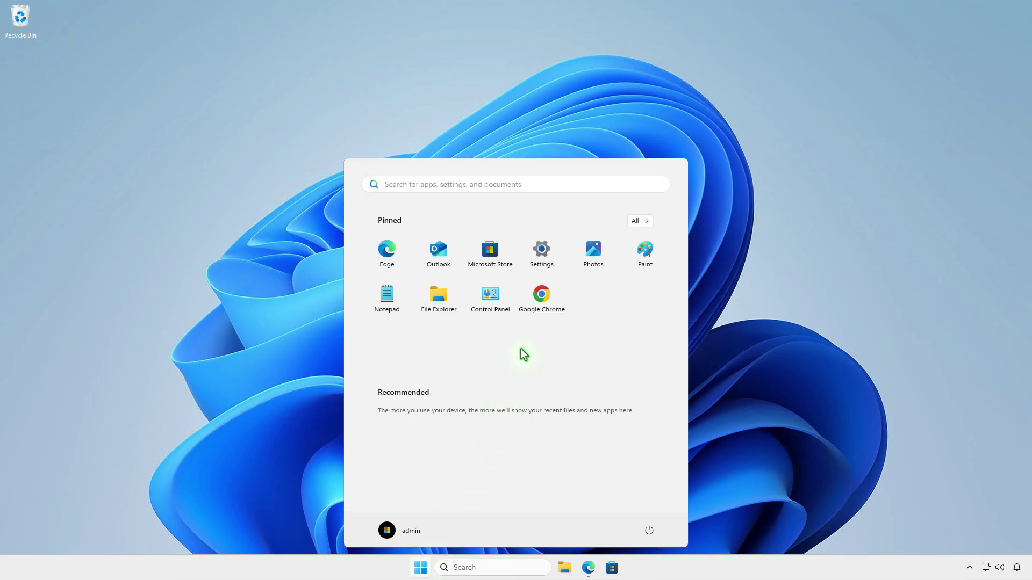
click(543, 304)
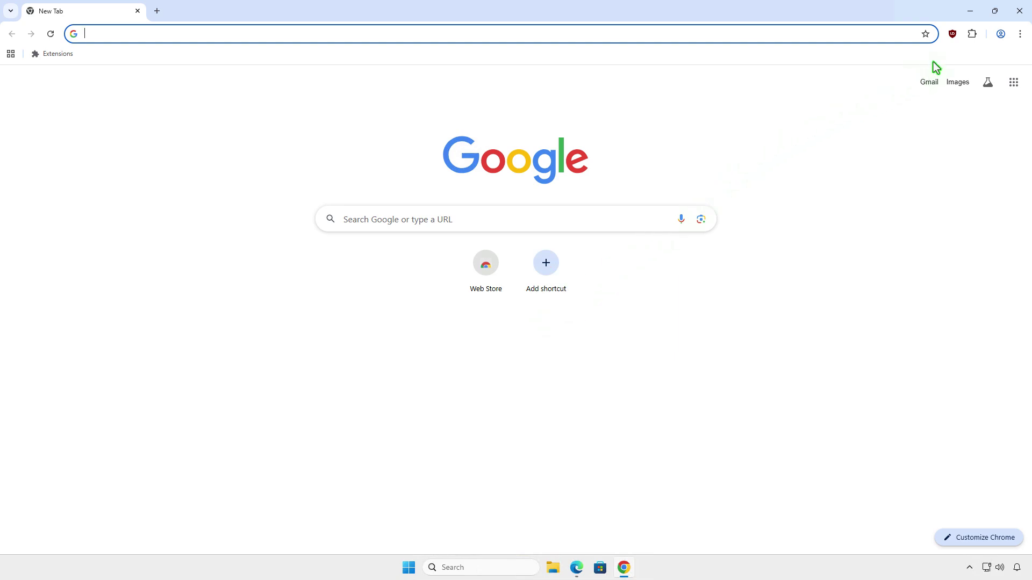
click(972, 34)
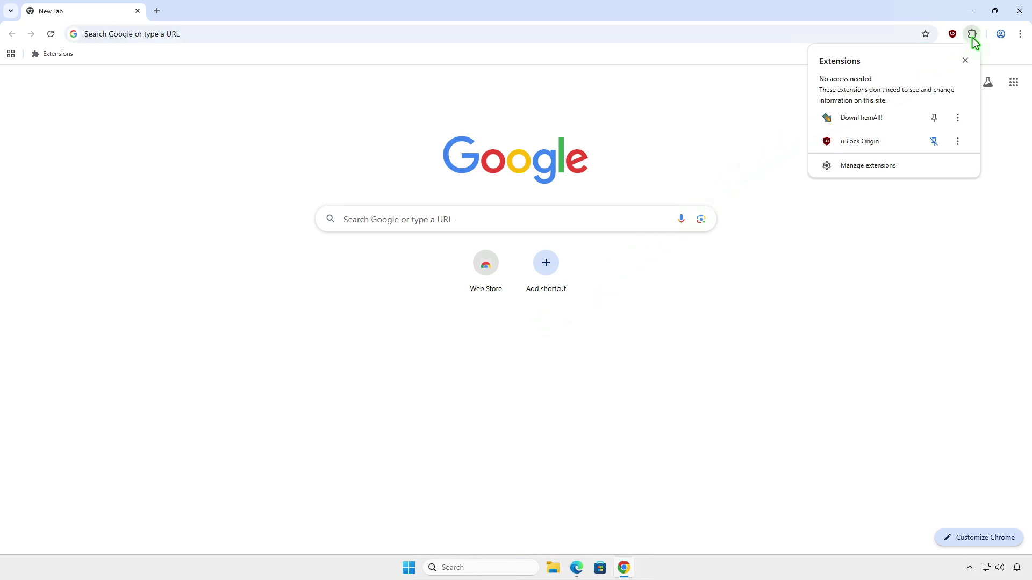
click(928, 168)
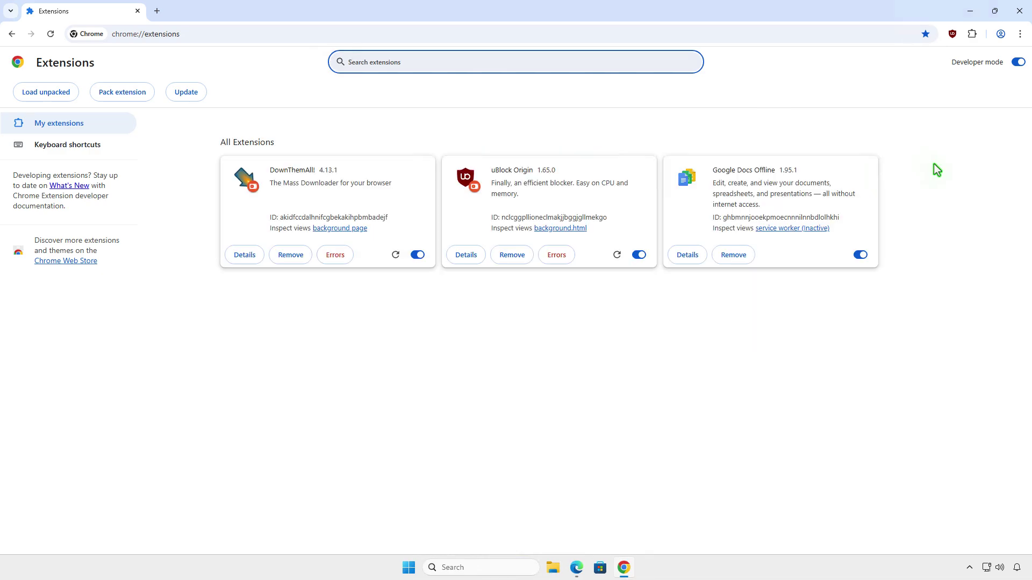
Step: Minimize the browser, open Task Manager, filter its processes by "chrome", and expand the Google Chrome process group
click(970, 12)
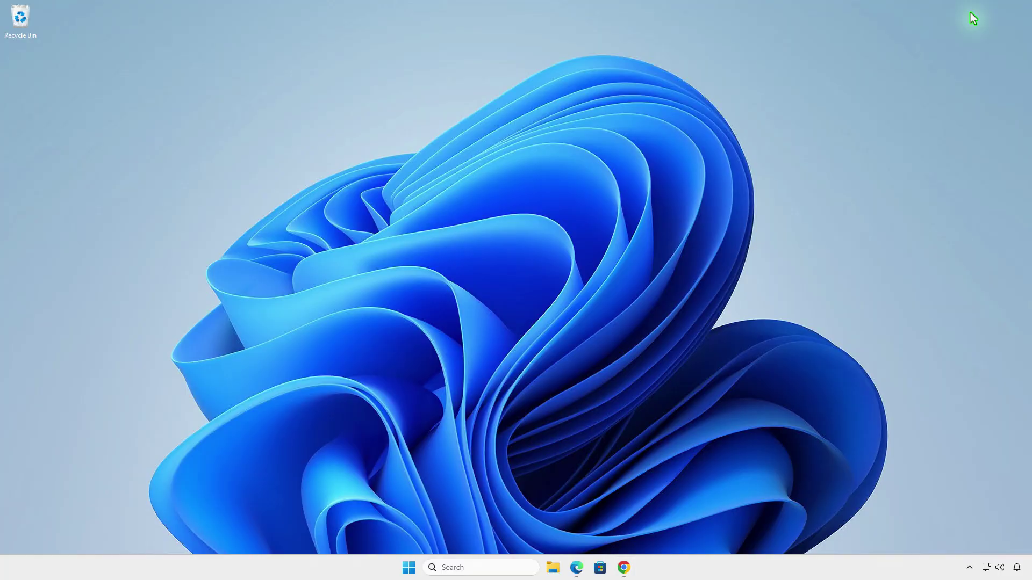
right_click(408, 563)
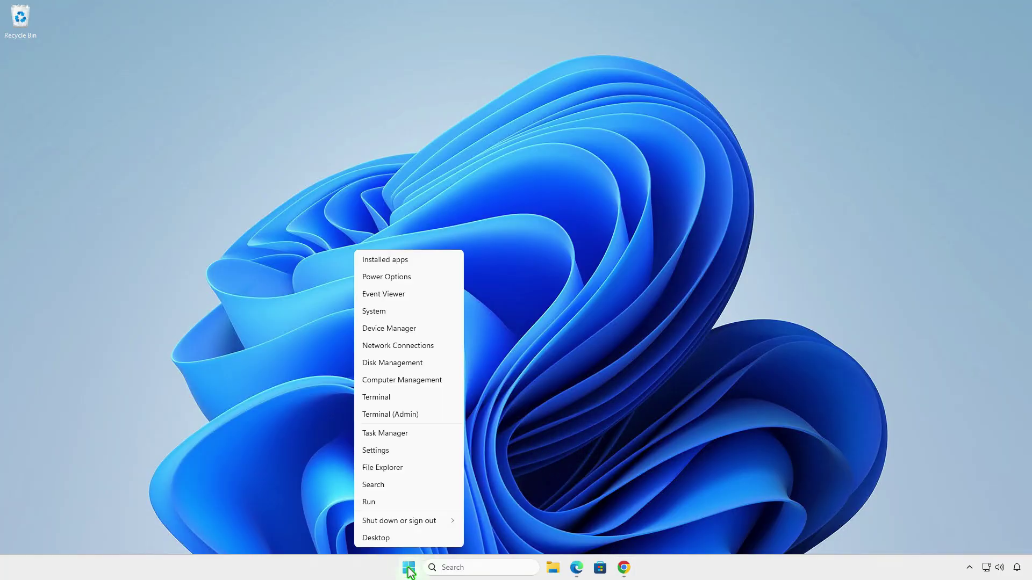
click(421, 435)
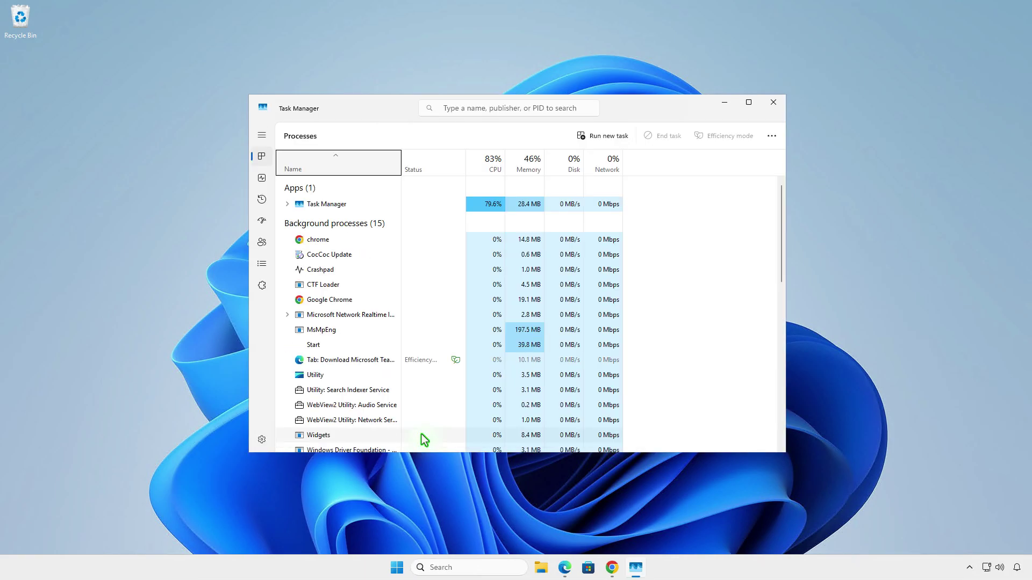
click(495, 109)
text(chrome)
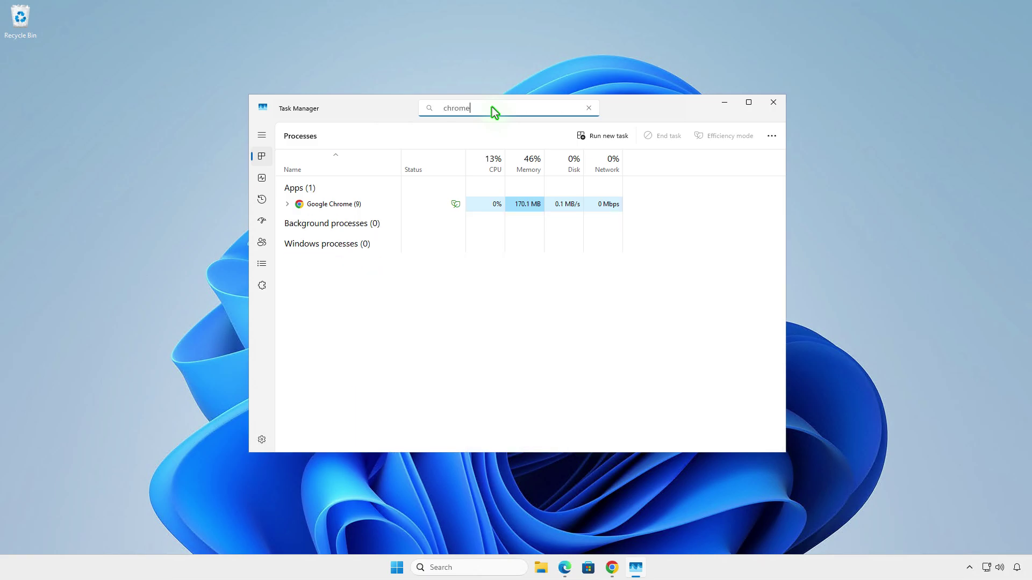
click(288, 205)
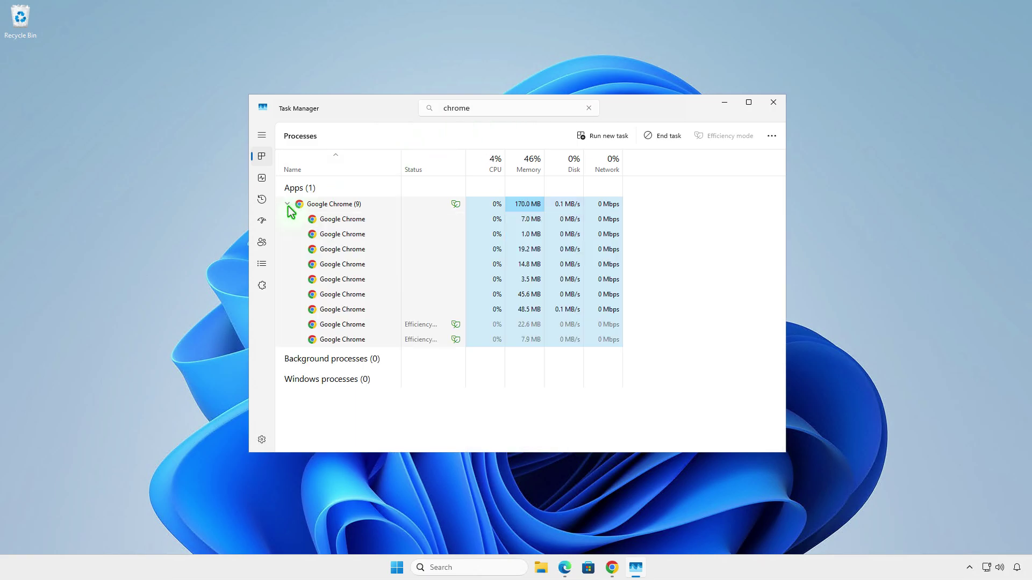
Step: Show the Command line column for the processes and widen the Task Manager window to read Chrome's launch parameter
right_click(446, 168)
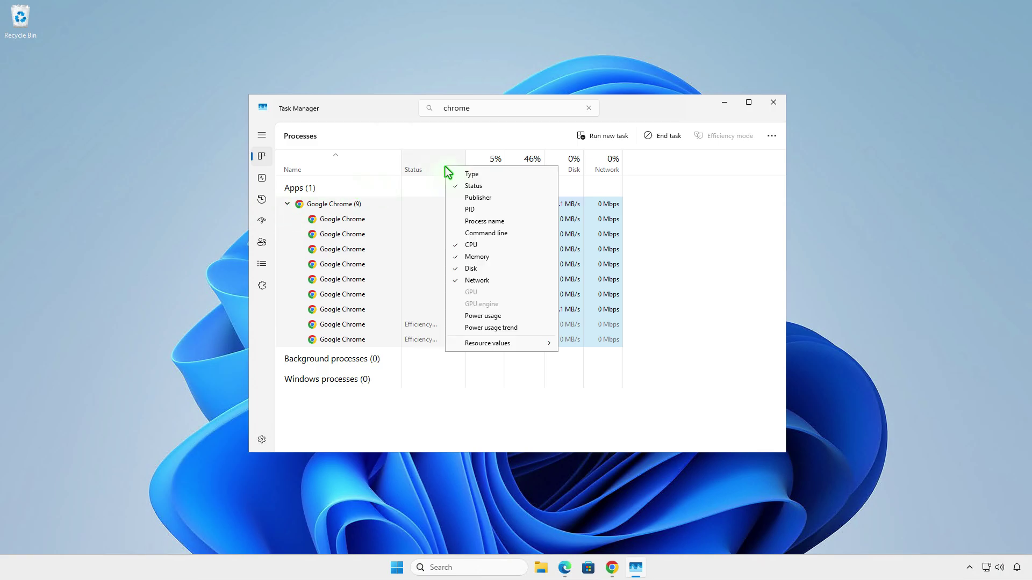
click(495, 234)
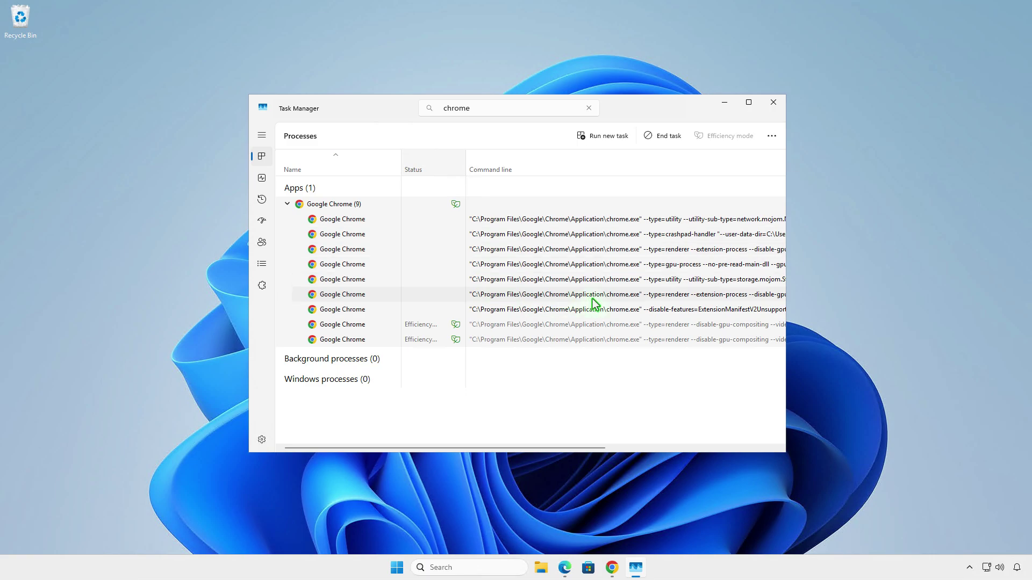
drag(788, 309, 962, 309)
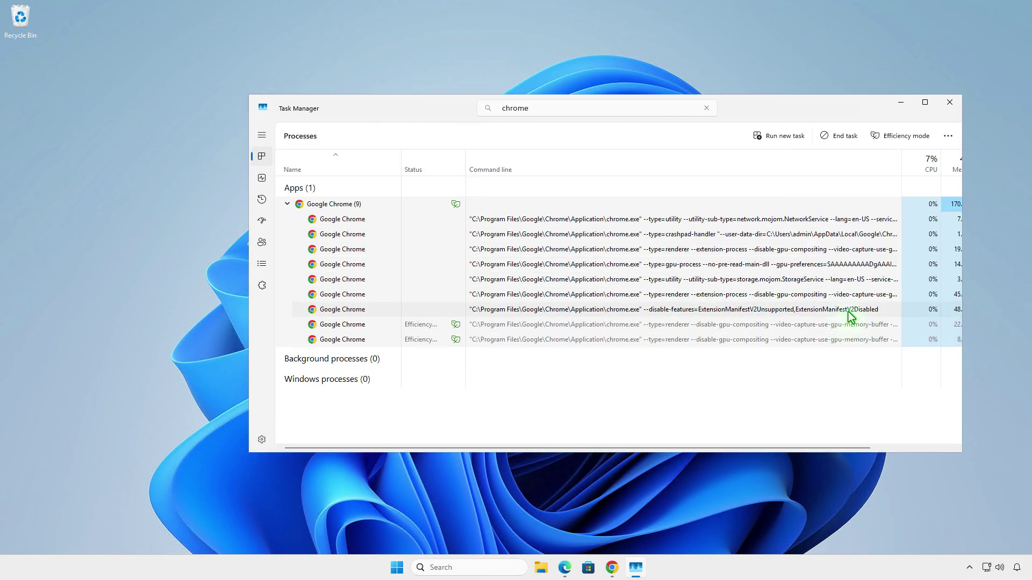
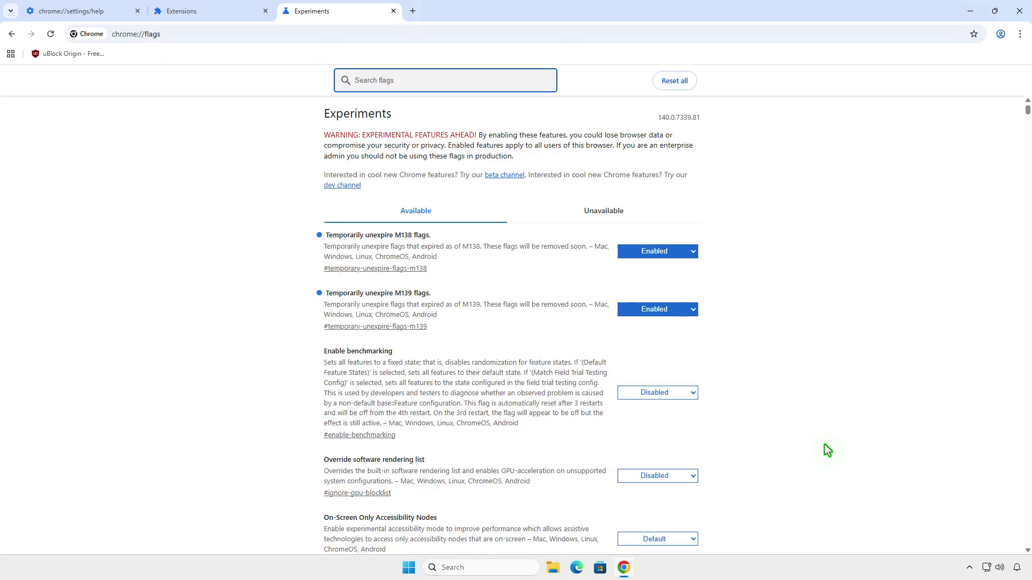
Step: Find the "Allow legacy extension manifest versions" flag by searching for mv2, set it to Enabled, and relaunch Chrome
text(mv2)
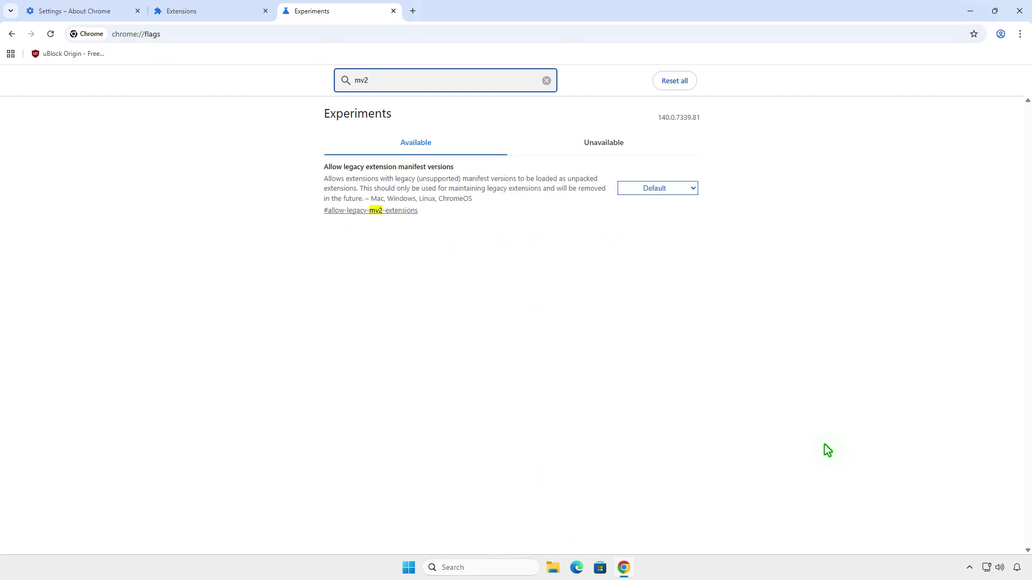
click(671, 196)
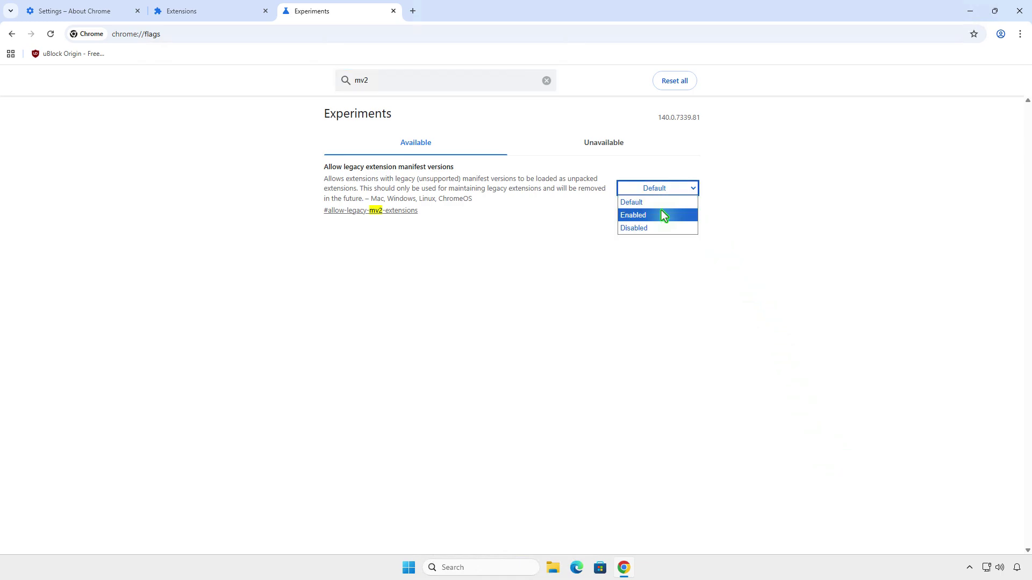
click(661, 212)
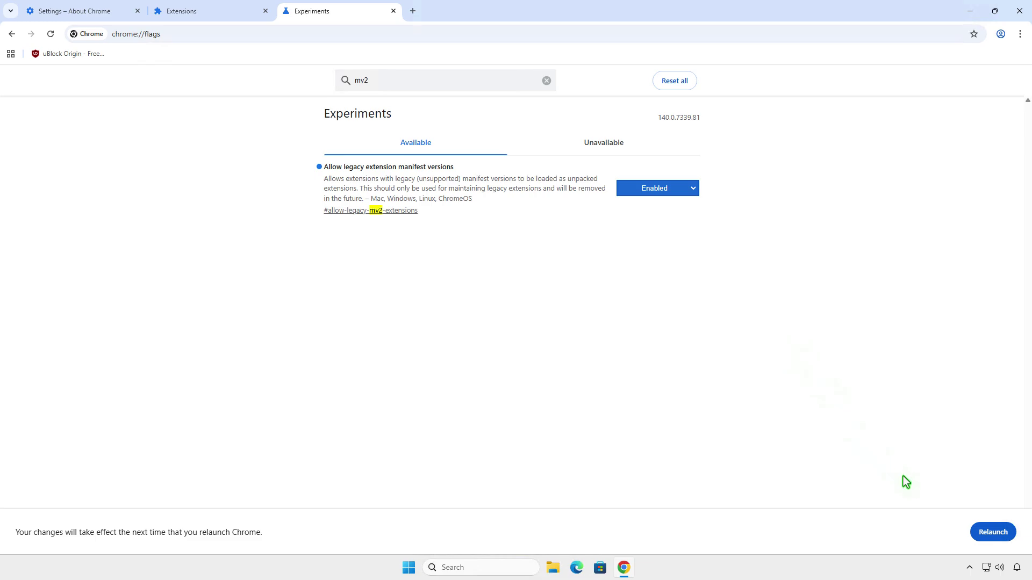
click(987, 531)
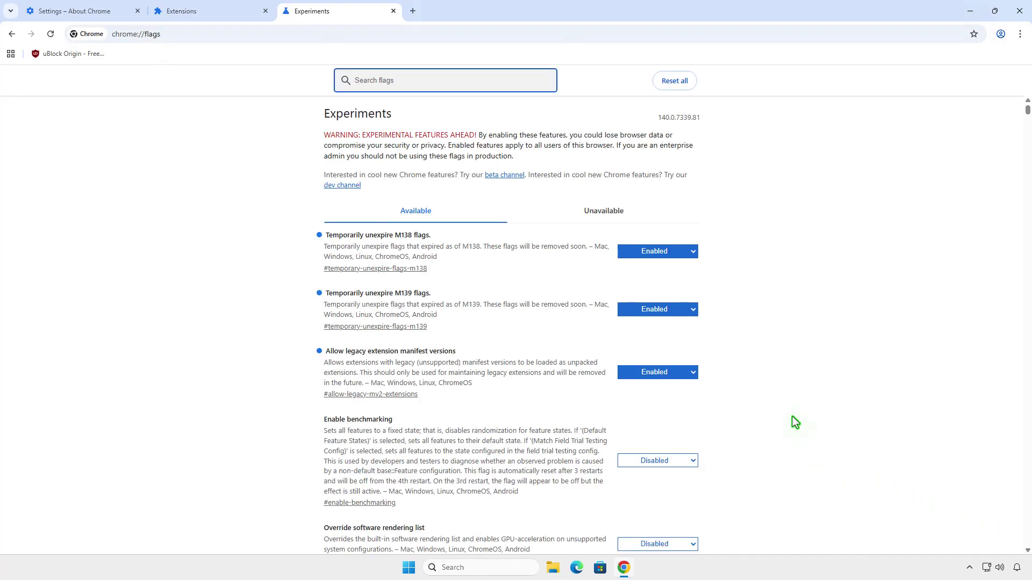
Step: Download uBlock0_1.65.0.chromium.zip from the latest GitHub release, reached through the source code link on the bookmarked uBlock Origin site
click(412, 11)
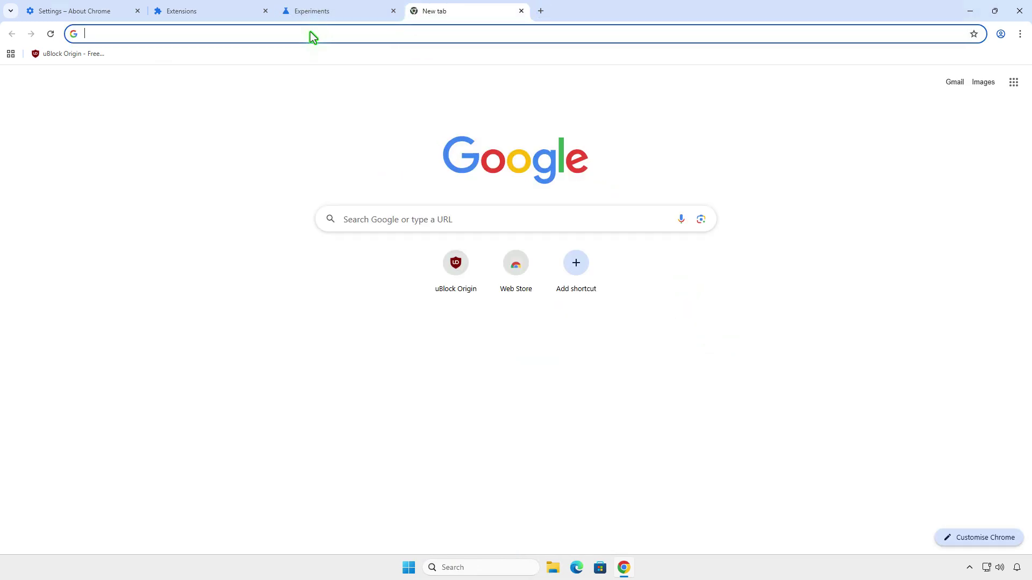
click(98, 57)
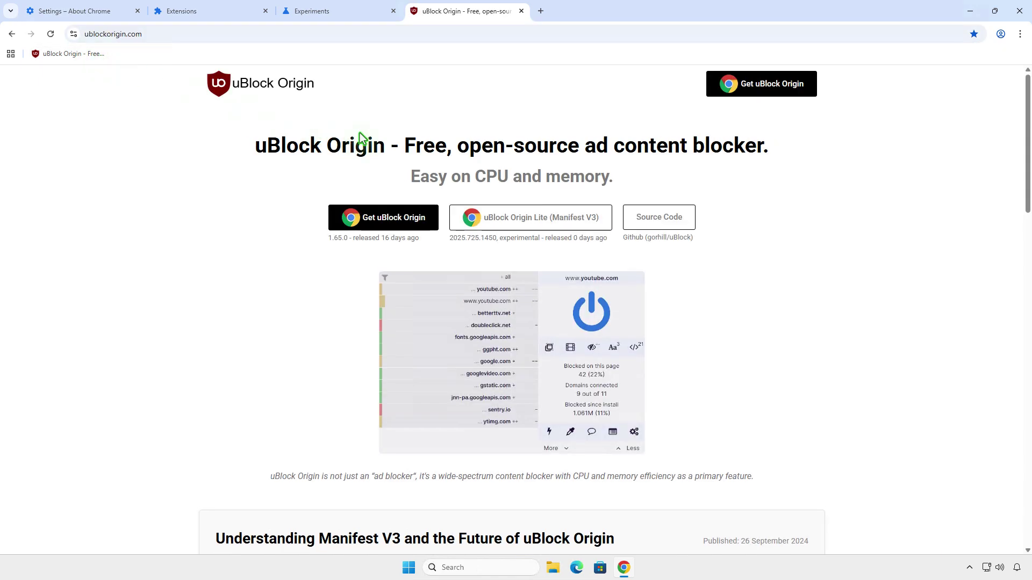
click(648, 218)
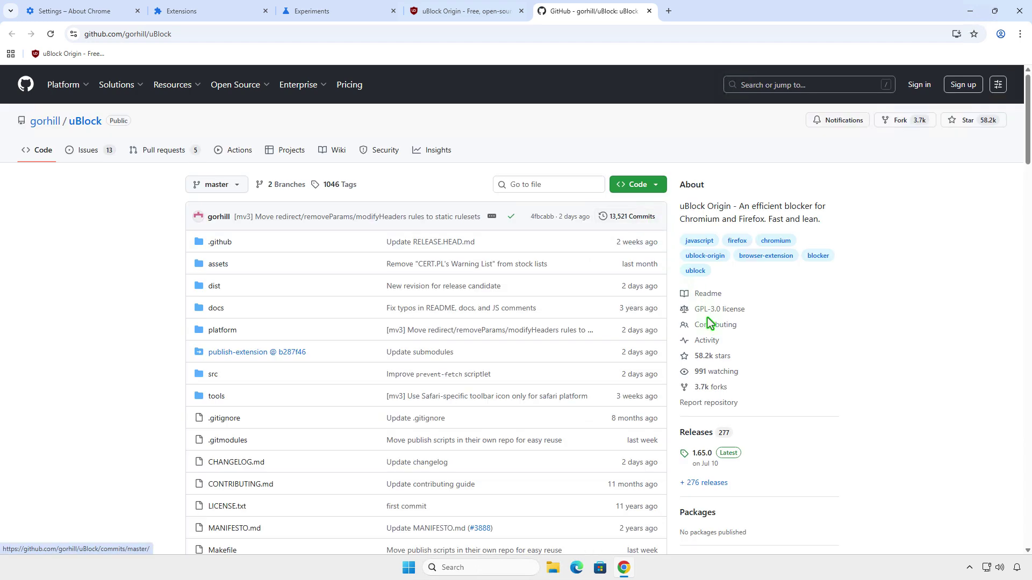
click(728, 454)
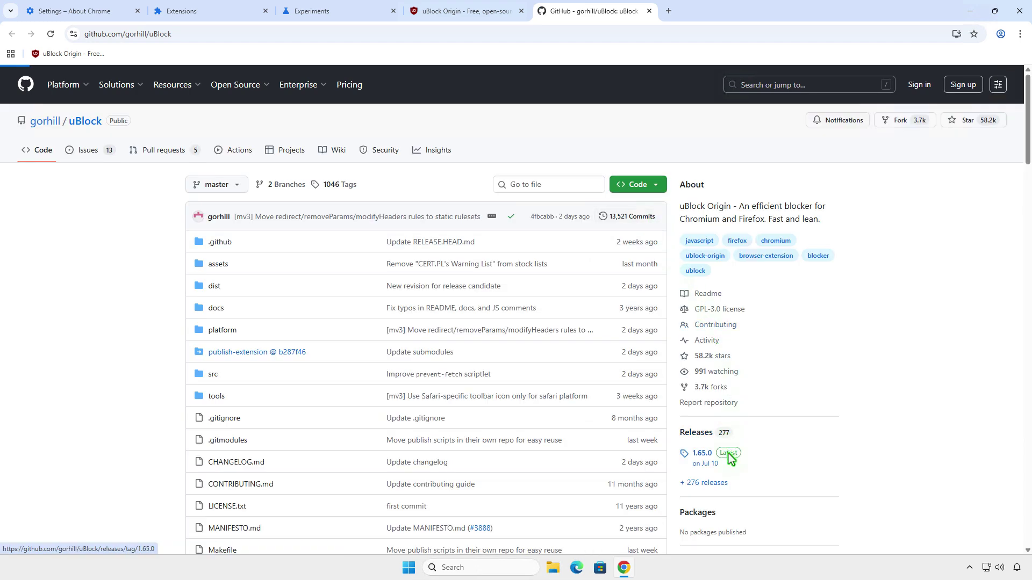
scroll(728, 453, down, 6)
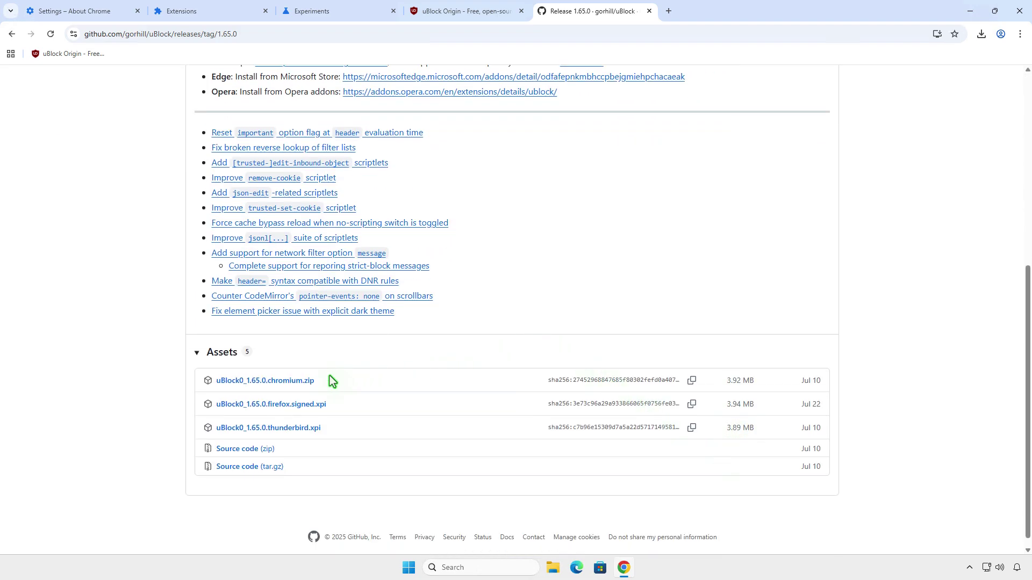
click(312, 382)
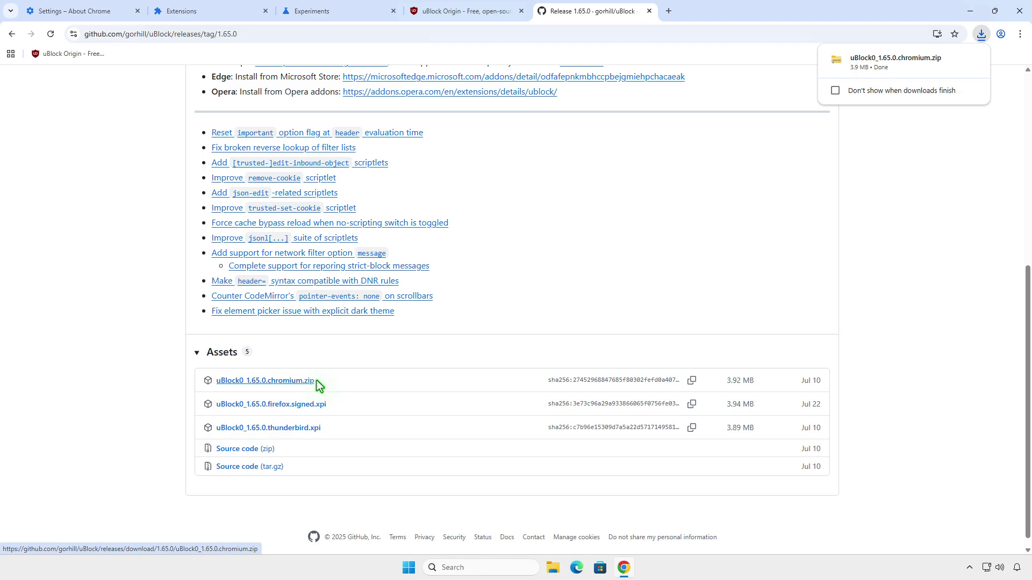
Step: Extract the downloaded uBlock0_1.65.0.chromium archive to the suggested folder in Downloads, and close the folder windows
click(949, 62)
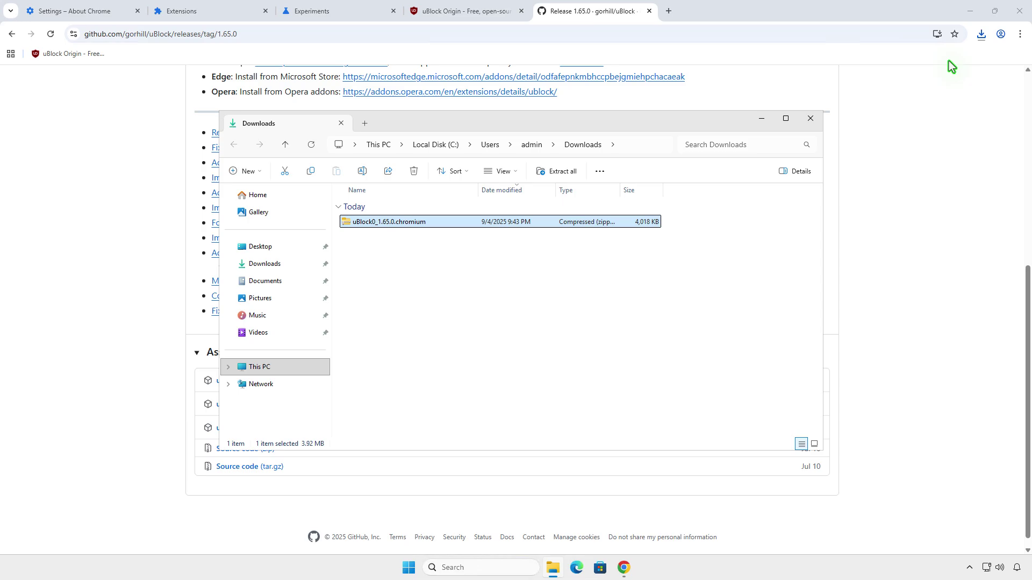
click(962, 13)
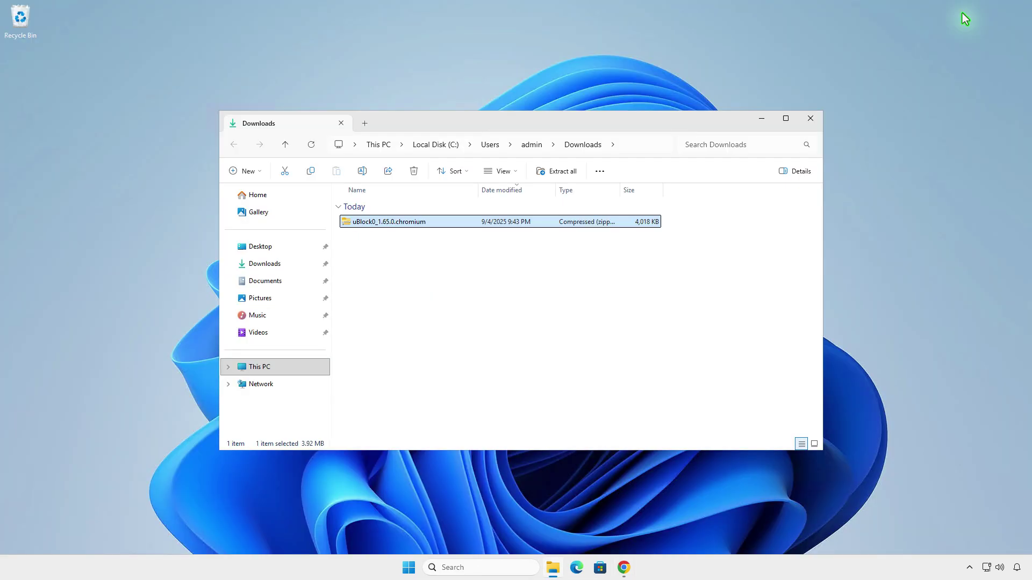
right_click(441, 222)
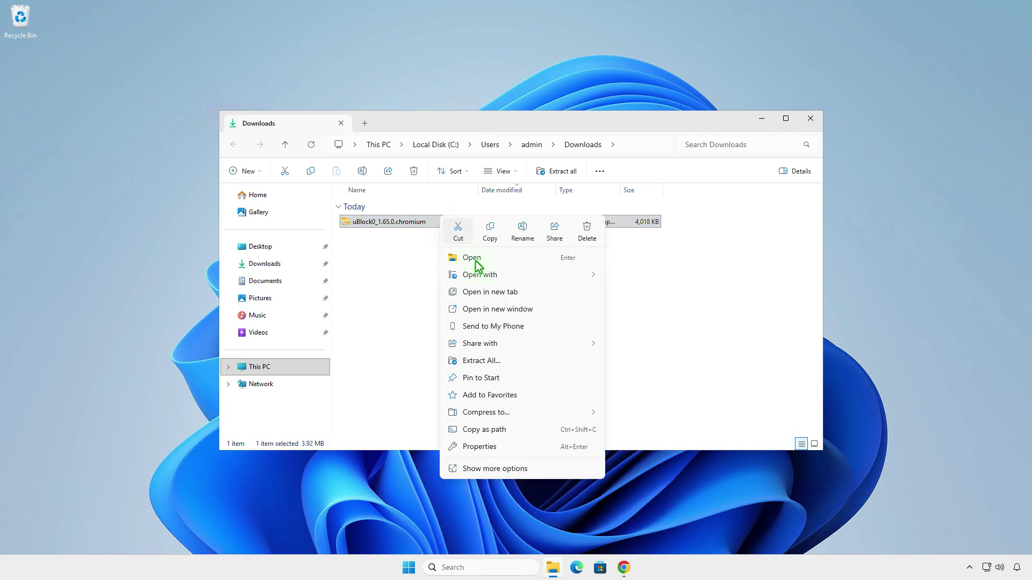
click(527, 364)
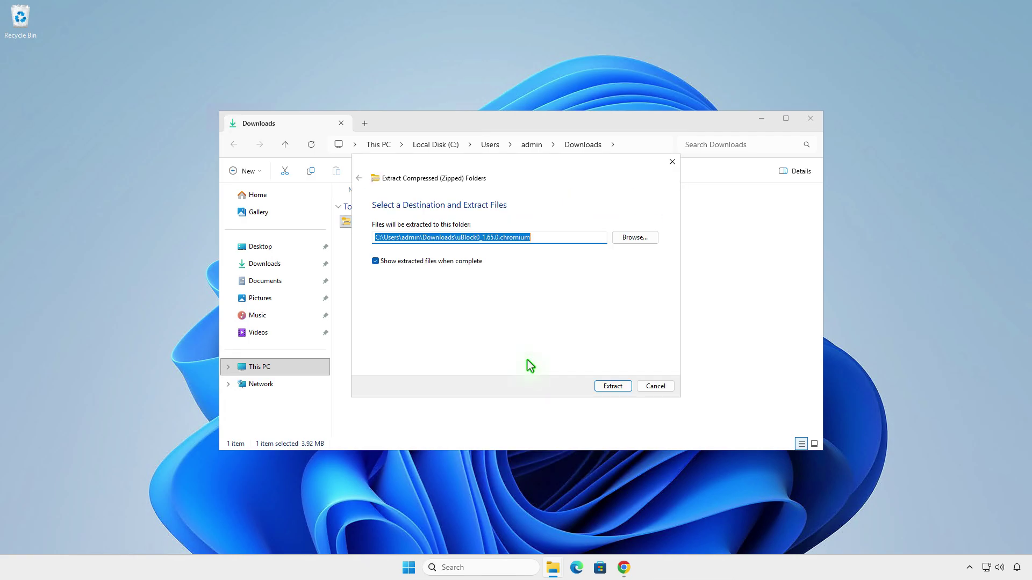
click(605, 388)
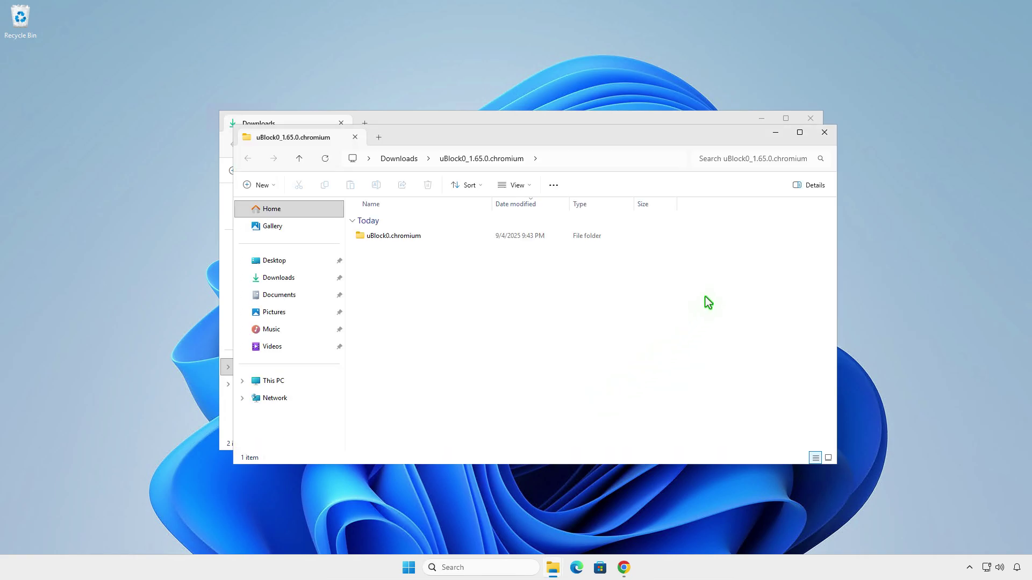
click(824, 133)
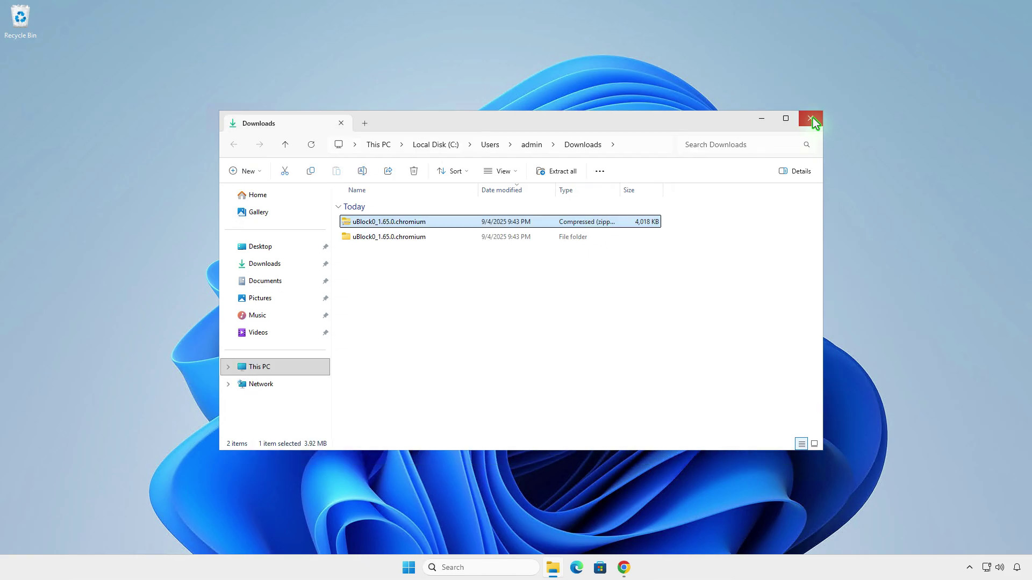
click(811, 120)
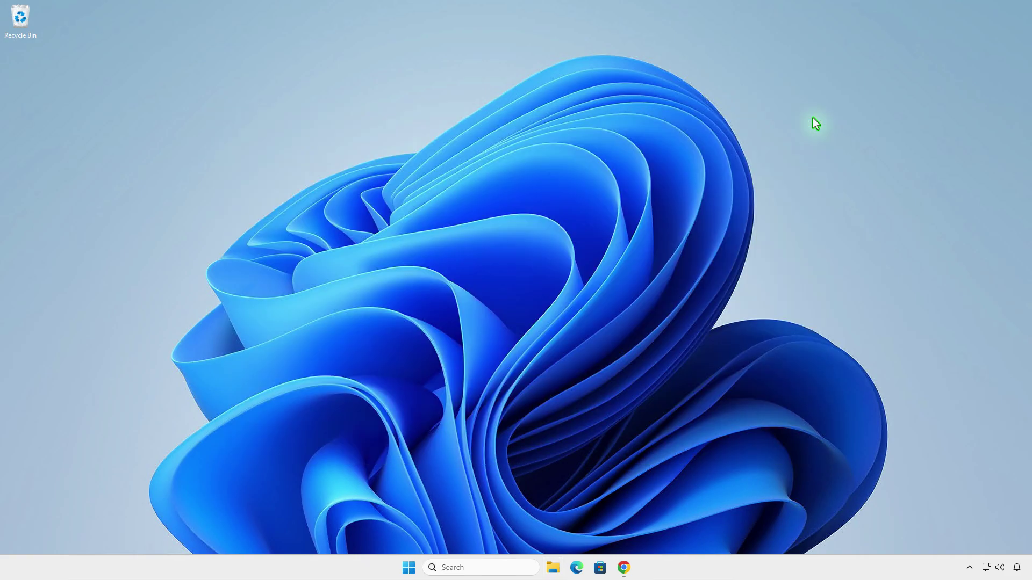
Step: Return to Chrome's extension management page and turn on Developer mode
click(627, 562)
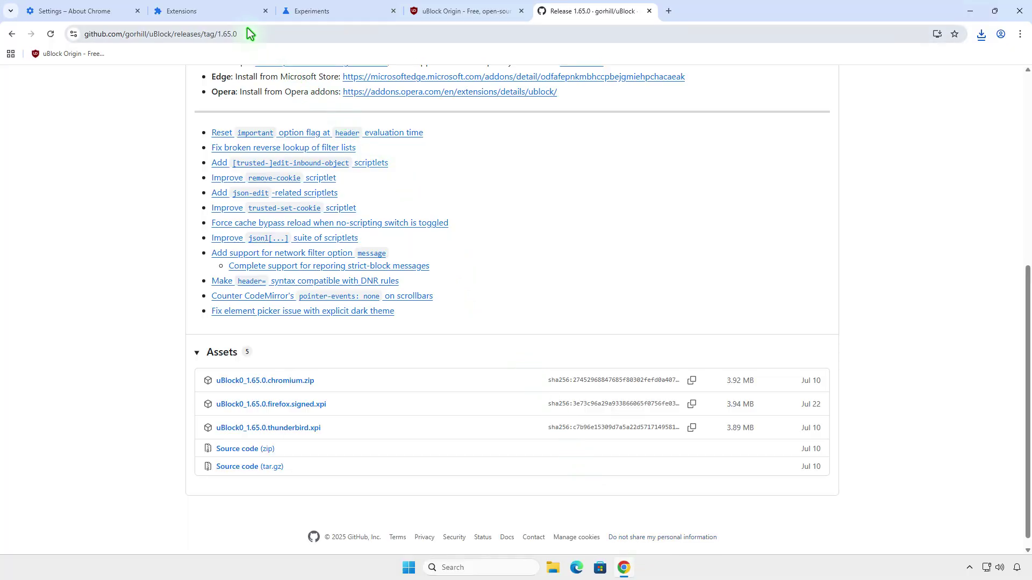
click(237, 15)
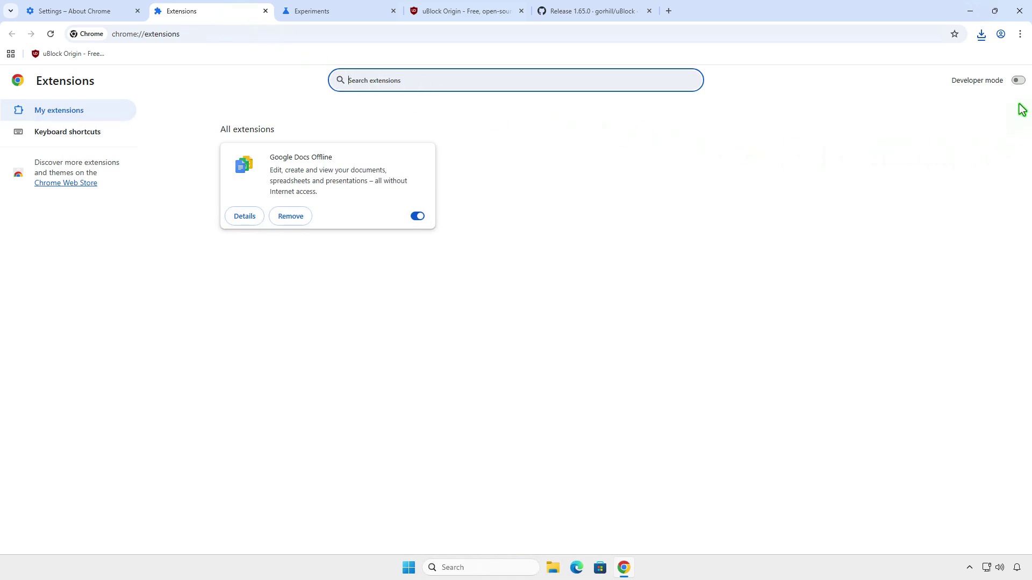
click(1018, 81)
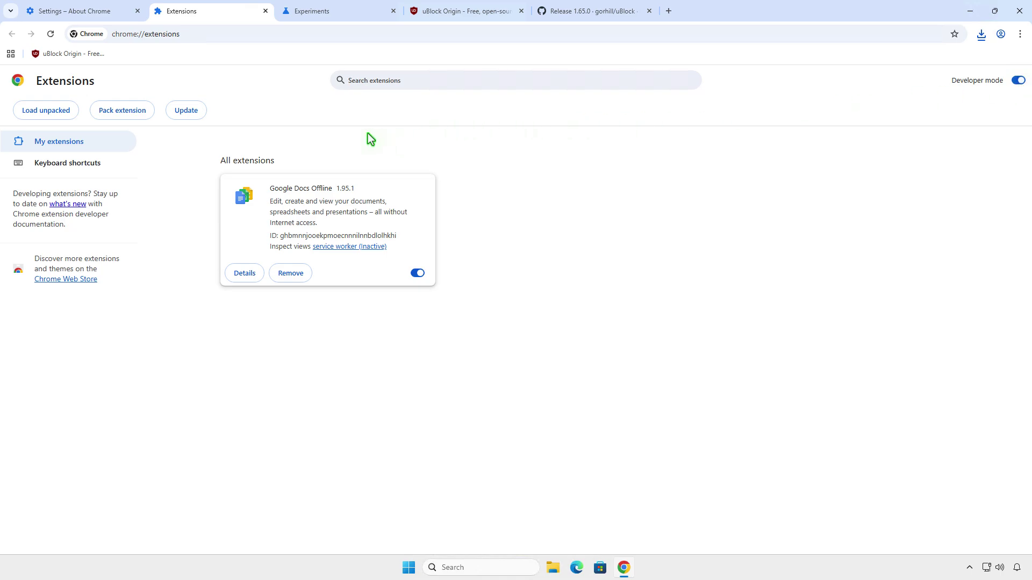
Step: Load the uBlock0.chromium folder inside Downloads\uBlock0_1.65.0.chromium as an unpacked extension, and pin uBlock Origin to the toolbar
click(72, 113)
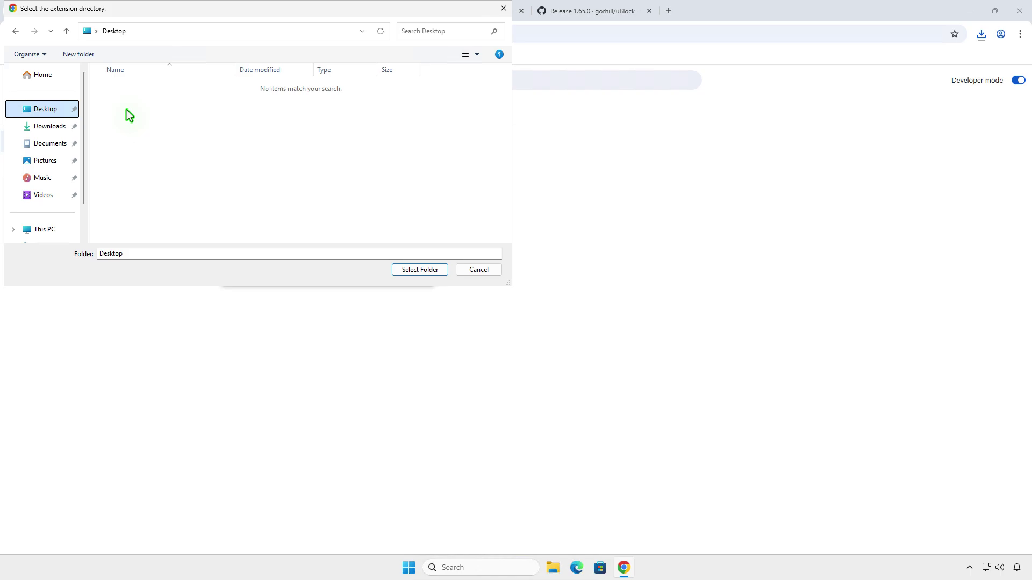
click(58, 130)
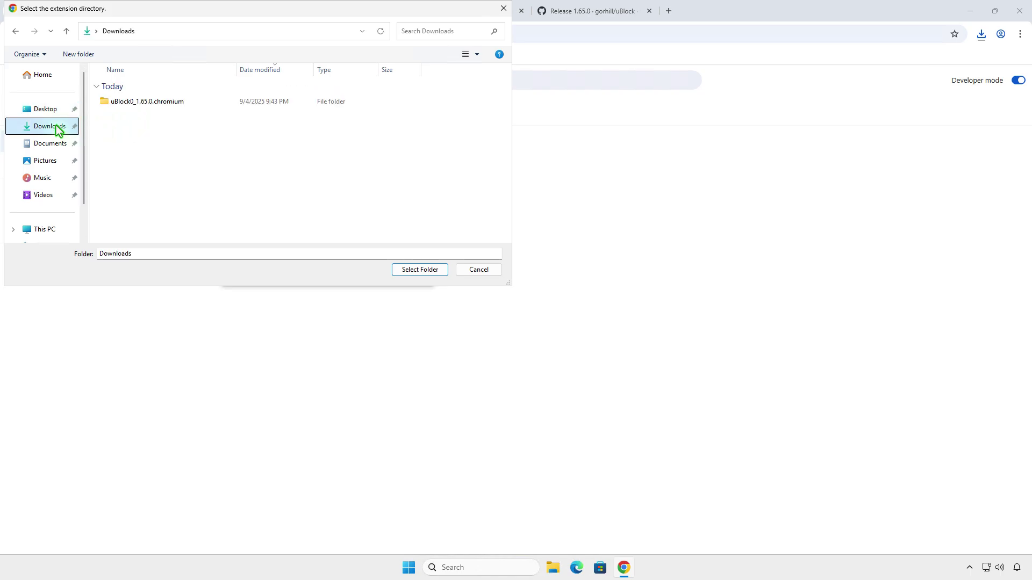
double_click(172, 106)
double_click(183, 103)
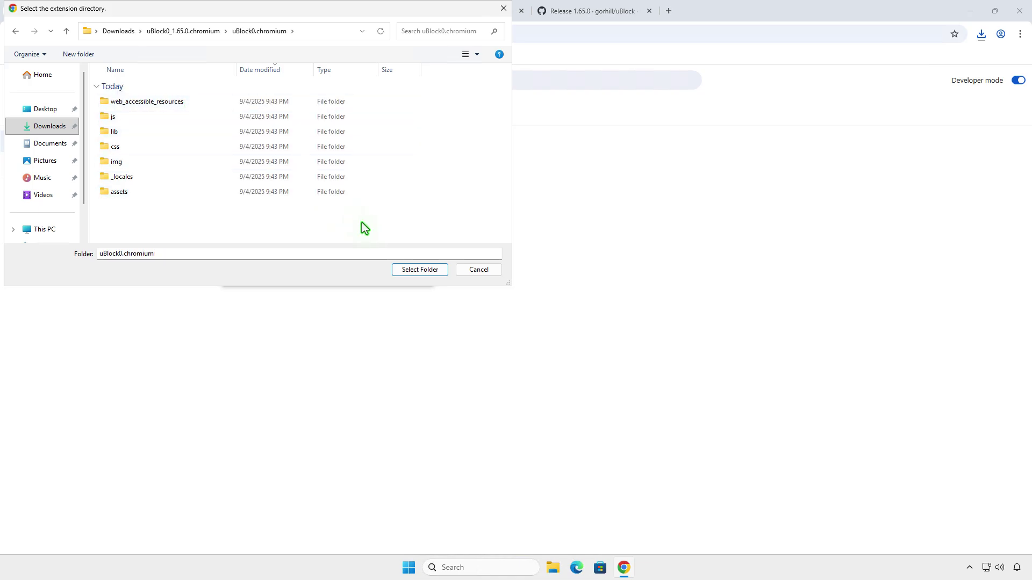
click(420, 270)
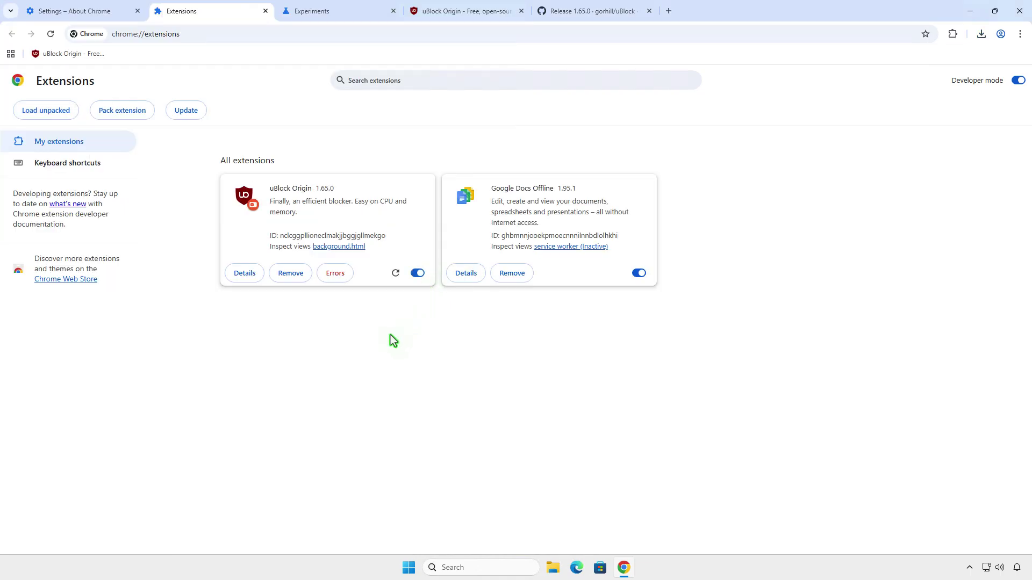
click(954, 38)
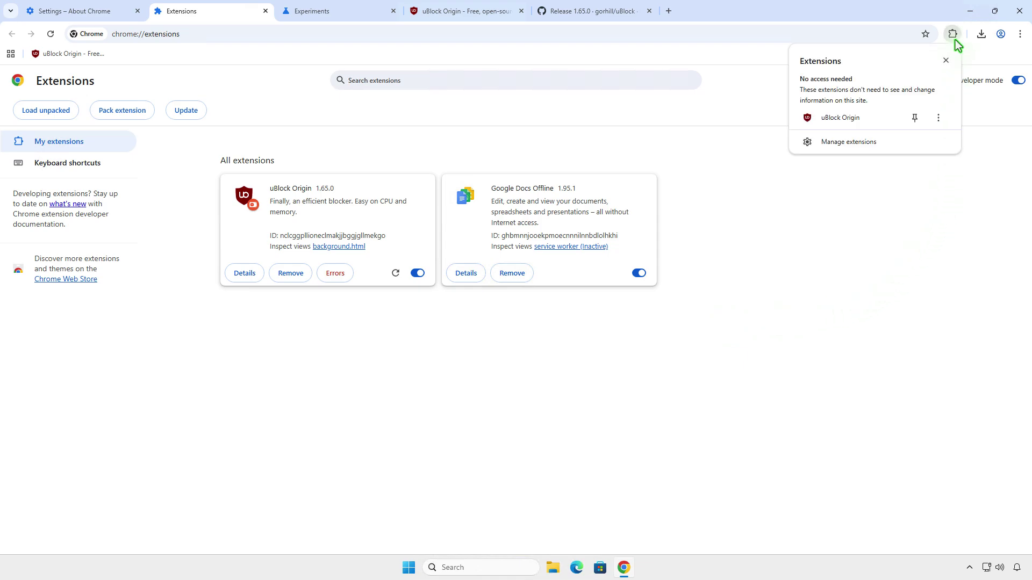
click(916, 117)
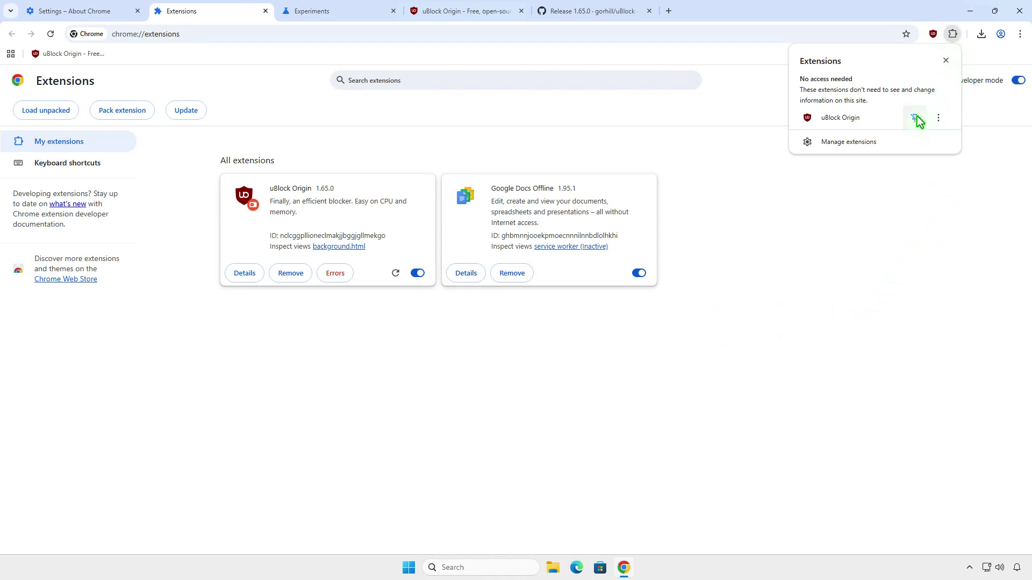
Step: Check uBlock Origin's popup from the toolbar, and restart Chrome by closing it and launching it again
click(932, 35)
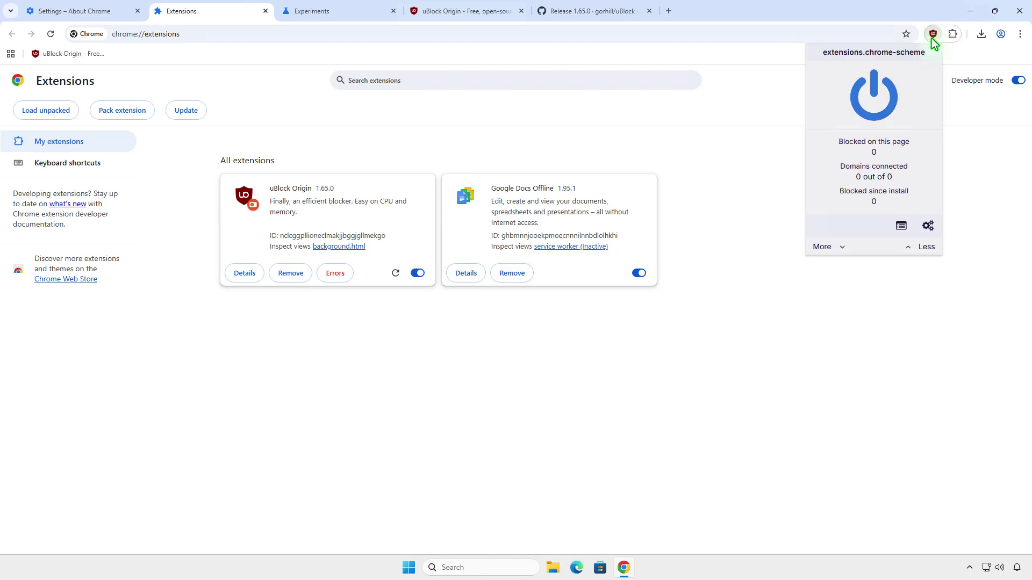
click(1020, 15)
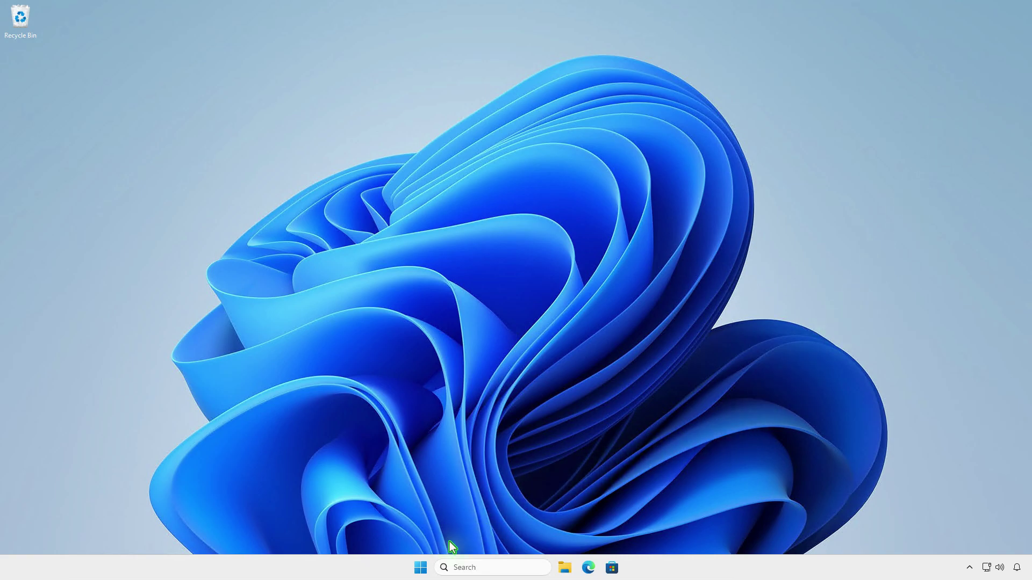
click(421, 567)
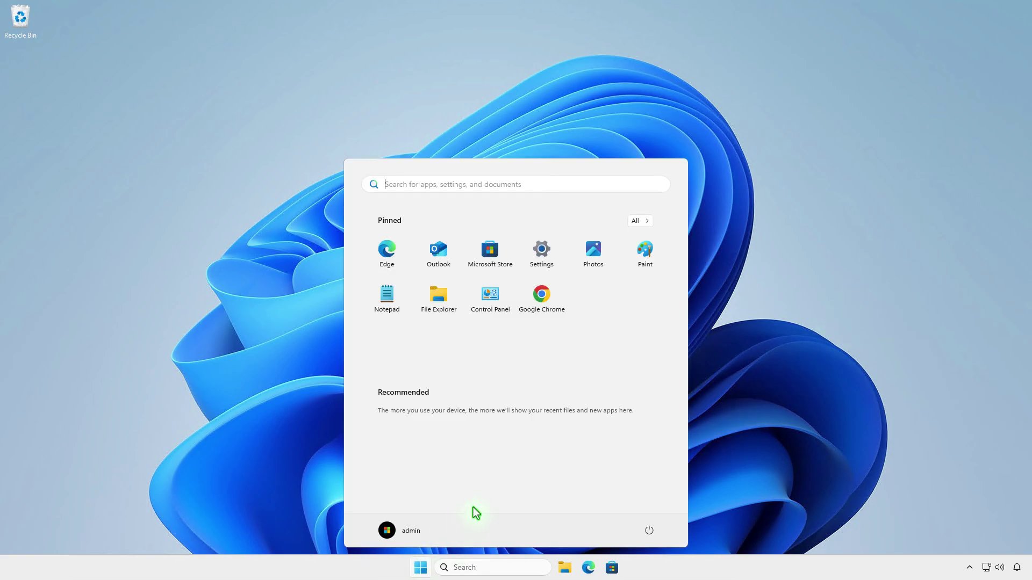
click(559, 302)
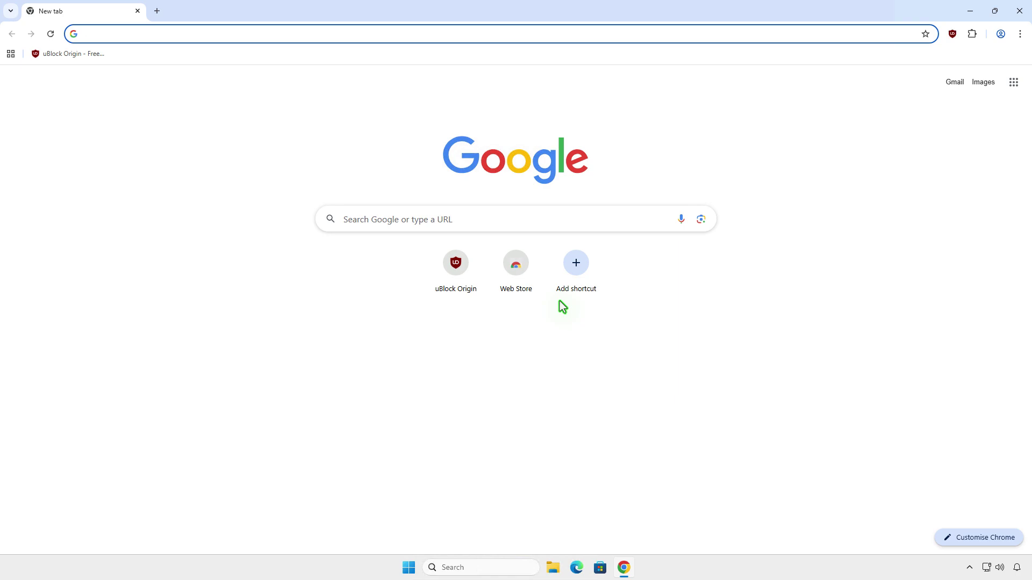
Step: Check uBlock Origin's popup on the new tab page, and open the extension management page to examine the installed extensions
click(952, 34)
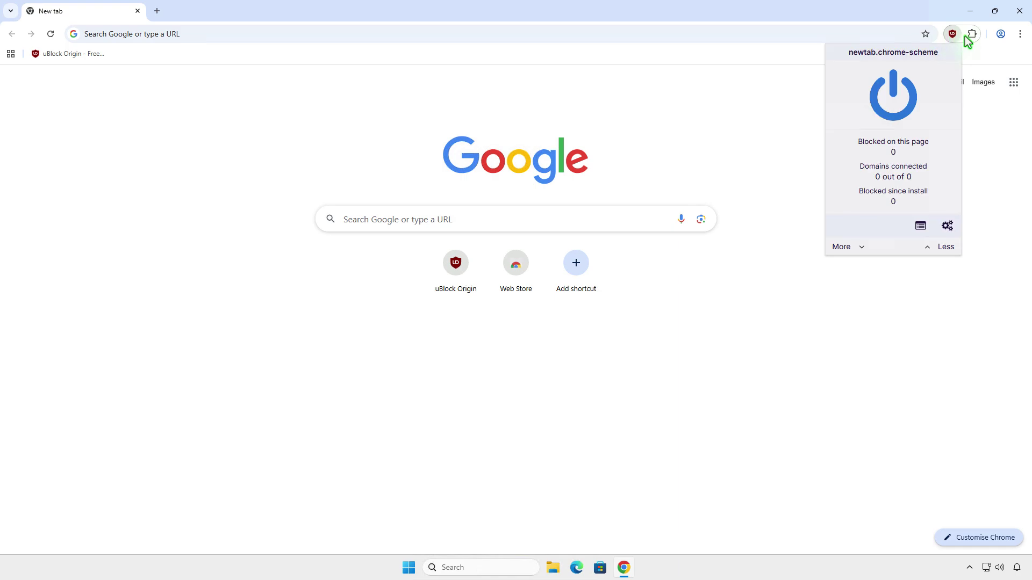
click(972, 33)
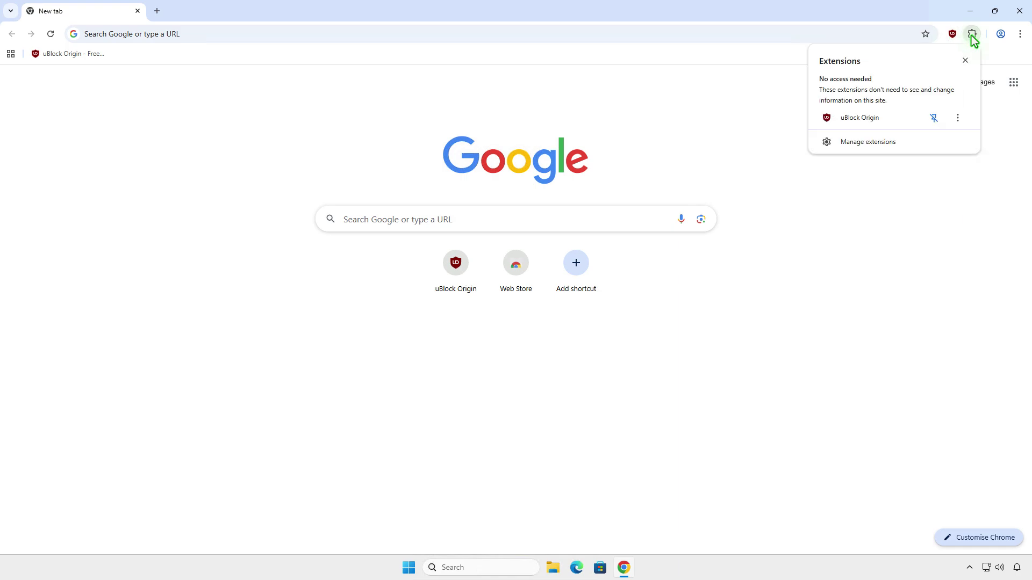
click(885, 142)
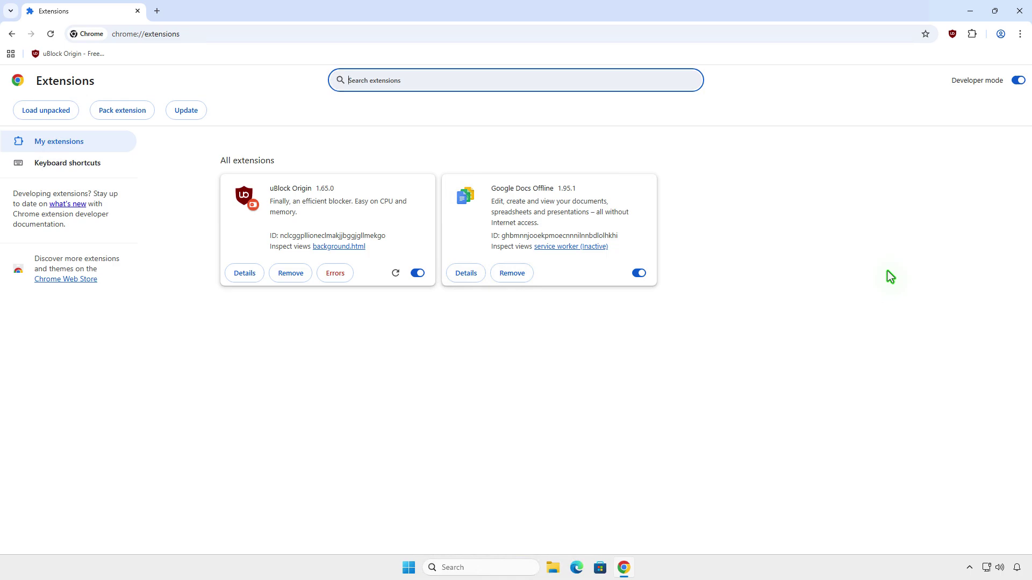